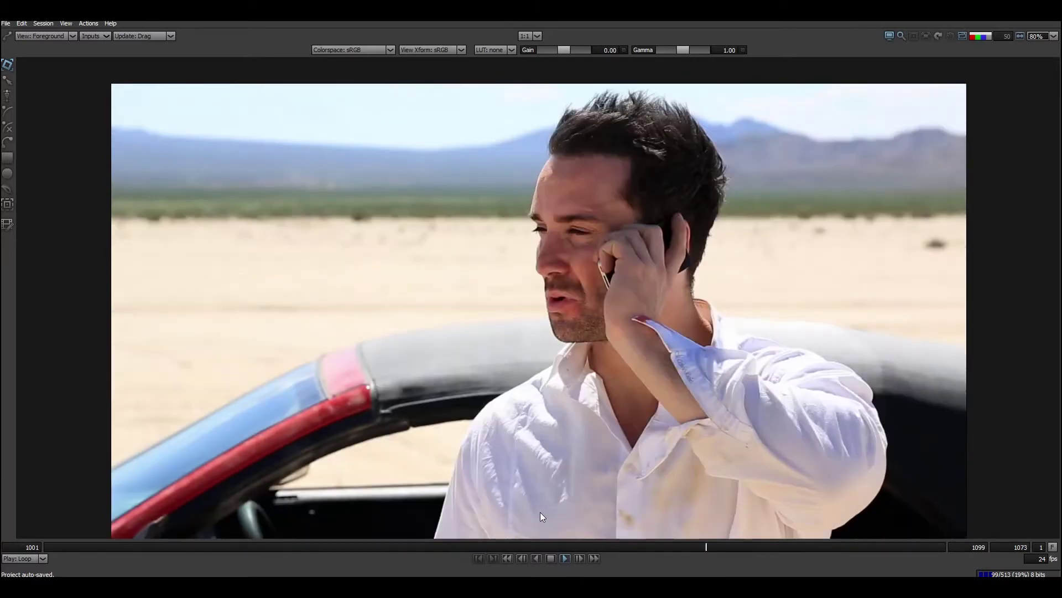
Stop playback and scrub through the clip to examine how the man's head turns, ending on frame 1003
left_click(551, 558)
left_click_drag(629, 97, 574, 132)
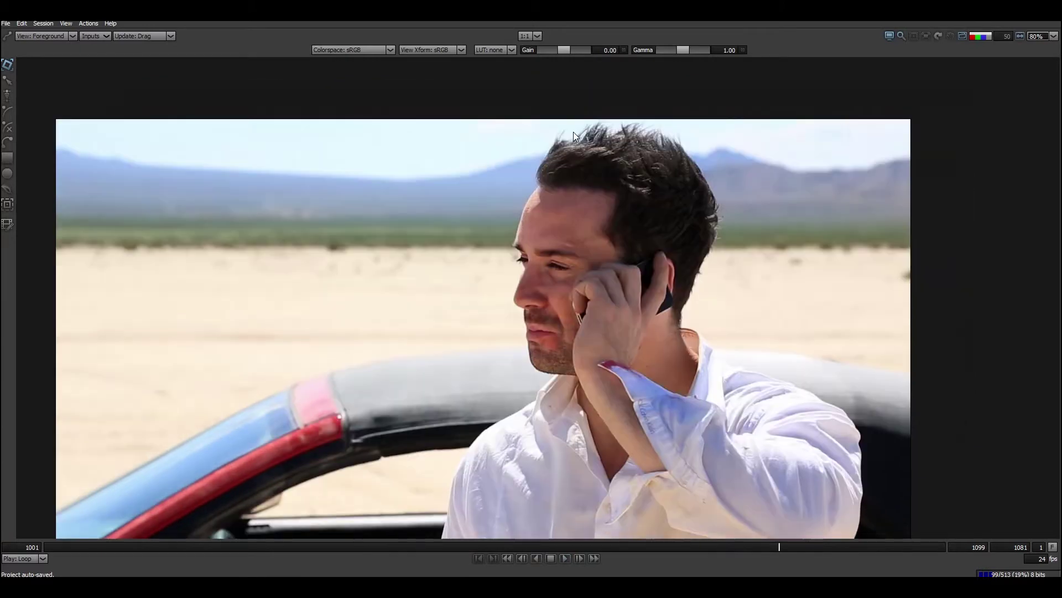
left_click_drag(768, 547, 355, 549)
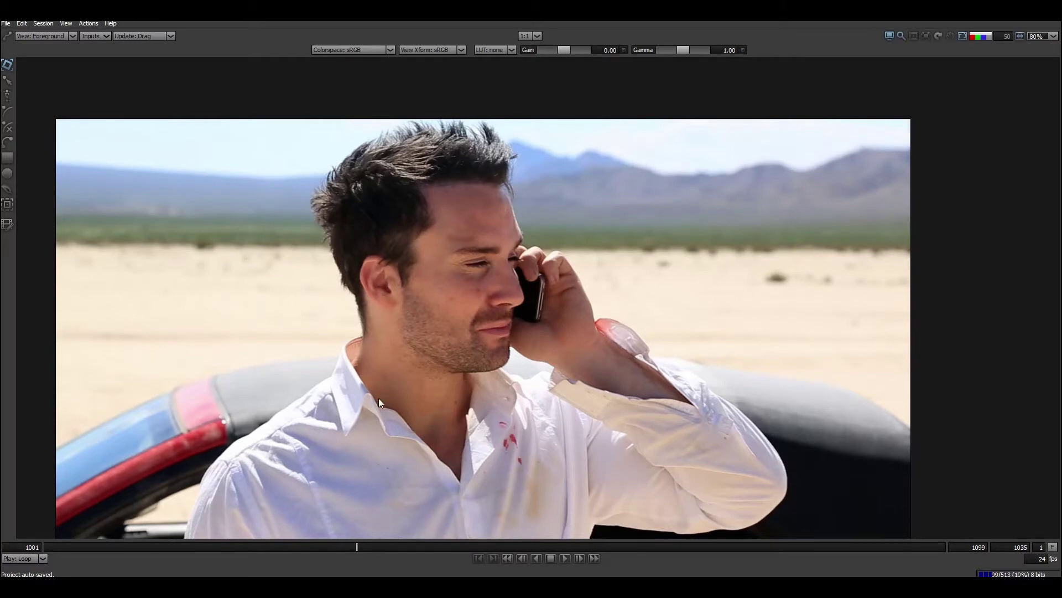
left_click(83, 546)
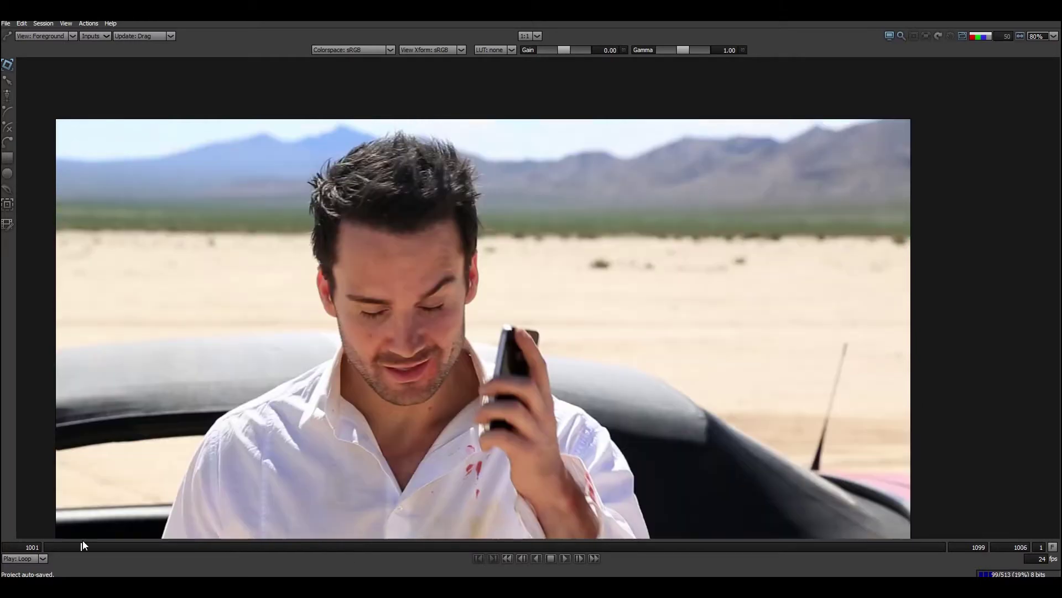
left_click_drag(82, 545, 91, 545)
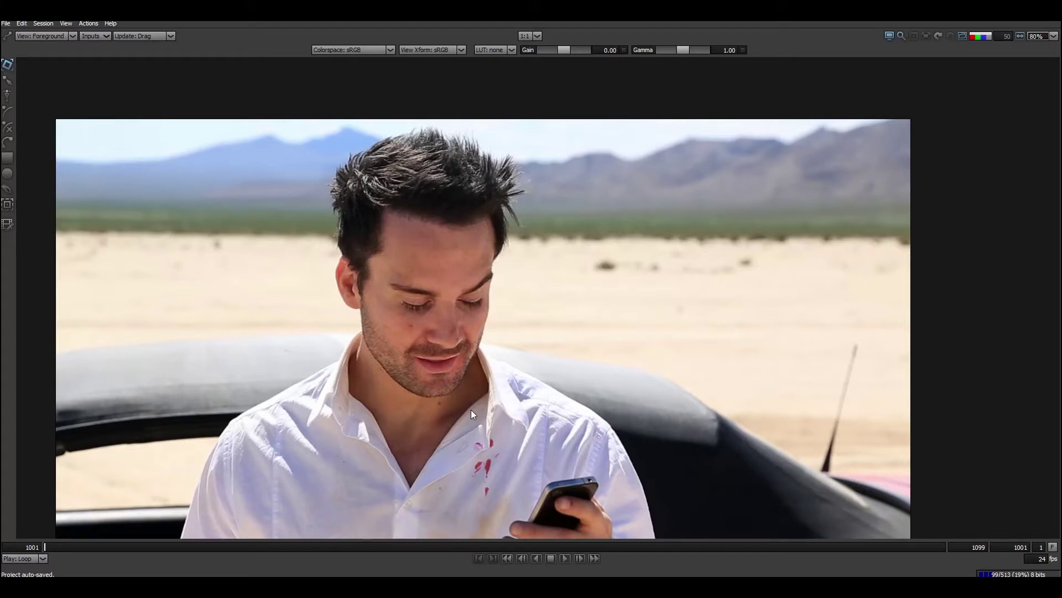
mouse_move(48, 534)
left_mouse_down()
mouse_move(945, 536)
mouse_move(258, 534)
mouse_move(53, 546)
mouse_move(63, 547)
left_mouse_up()
left_click_drag(381, 145, 374, 178)
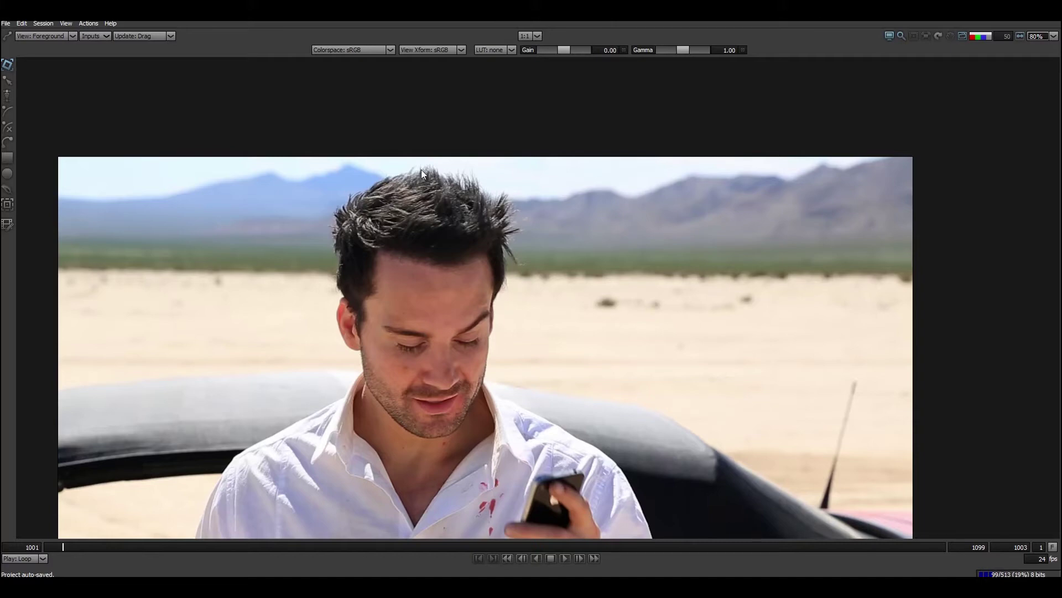
left_click_drag(592, 281, 641, 292)
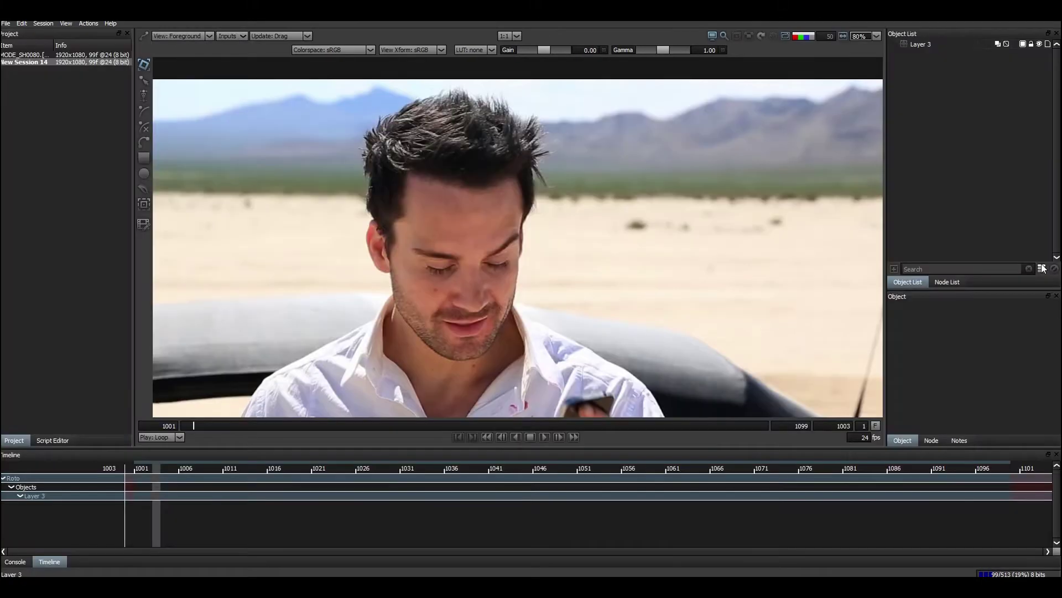
In the new layer, start a Bezier shape beside the image-left ear and trace up that side of the hair
key("F2")
scroll(314, 245, "up", 1)
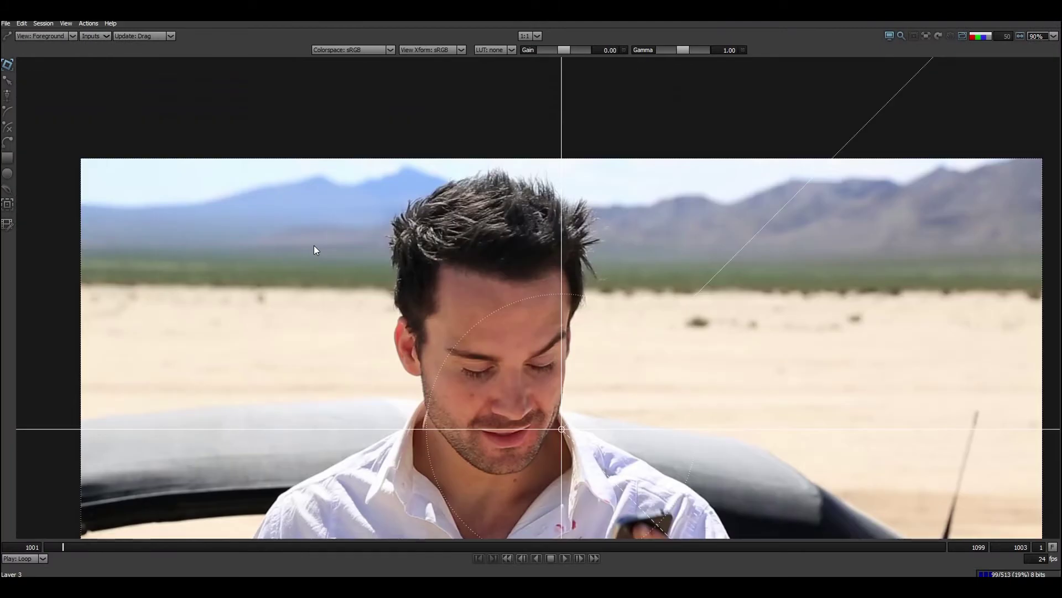
scroll(314, 245, "up", 4)
key("b")
left_click(441, 319)
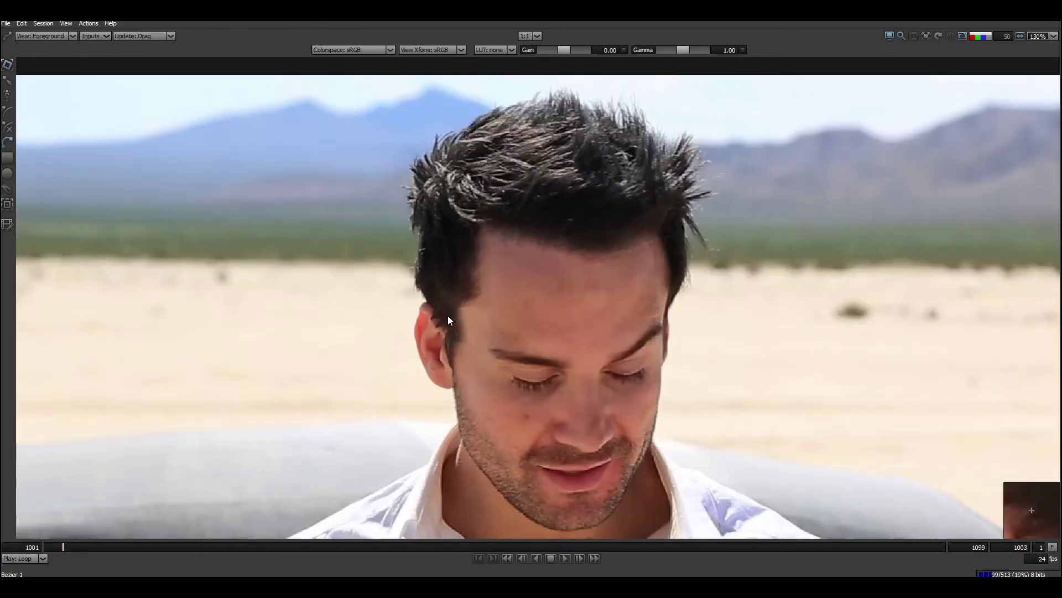
left_click(422, 294)
left_click(414, 279)
left_click(420, 249)
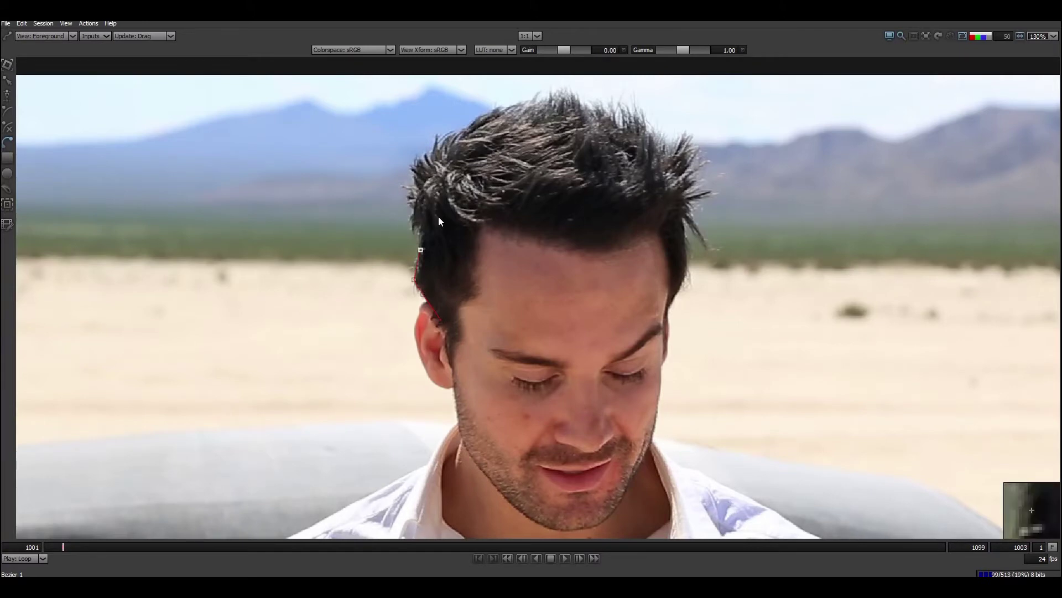
left_click(415, 198)
left_click(452, 135)
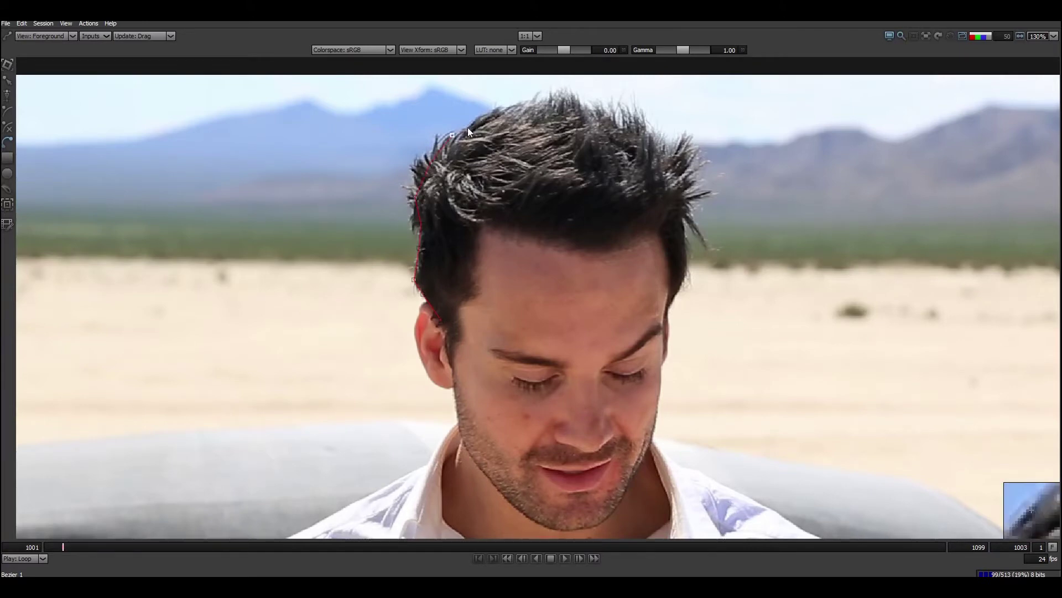
Continue the first shape over the crown and down through the hair toward the opposite temple
left_click(468, 127)
left_click(492, 117)
left_click(527, 104)
left_click(559, 100)
left_click(579, 106)
left_click(610, 128)
left_click(642, 176)
left_click(662, 219)
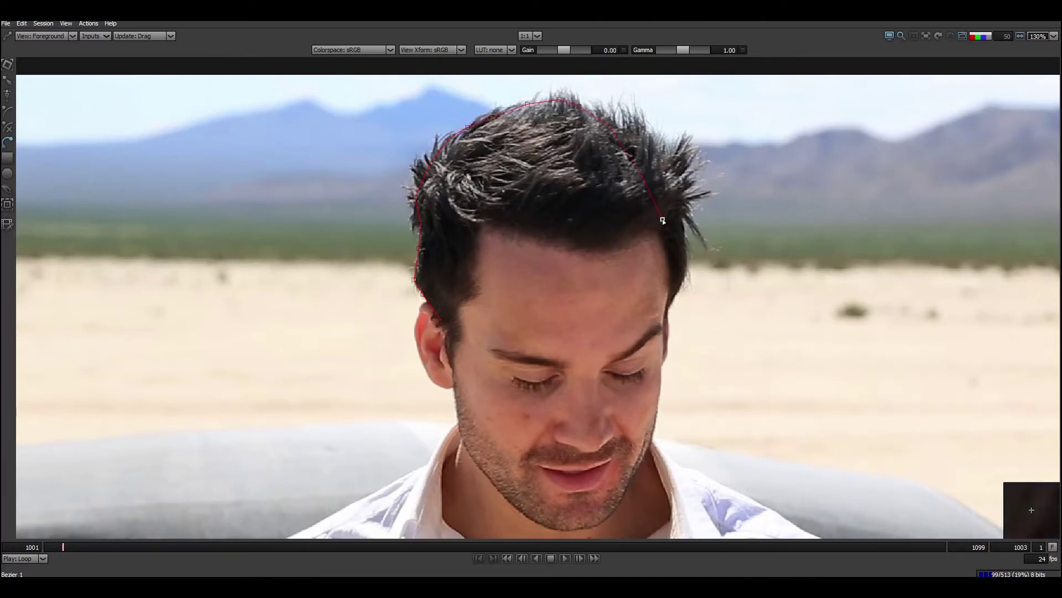
Run the first shape down the forehead, across the face just below the eyes, and close it at the ear
left_click(662, 254)
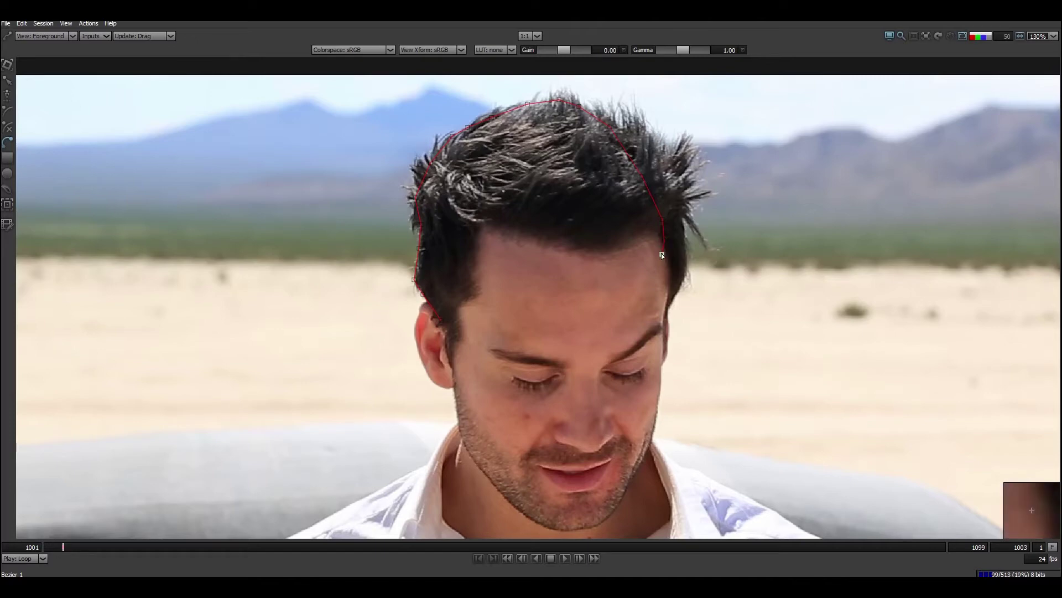
left_click(624, 397)
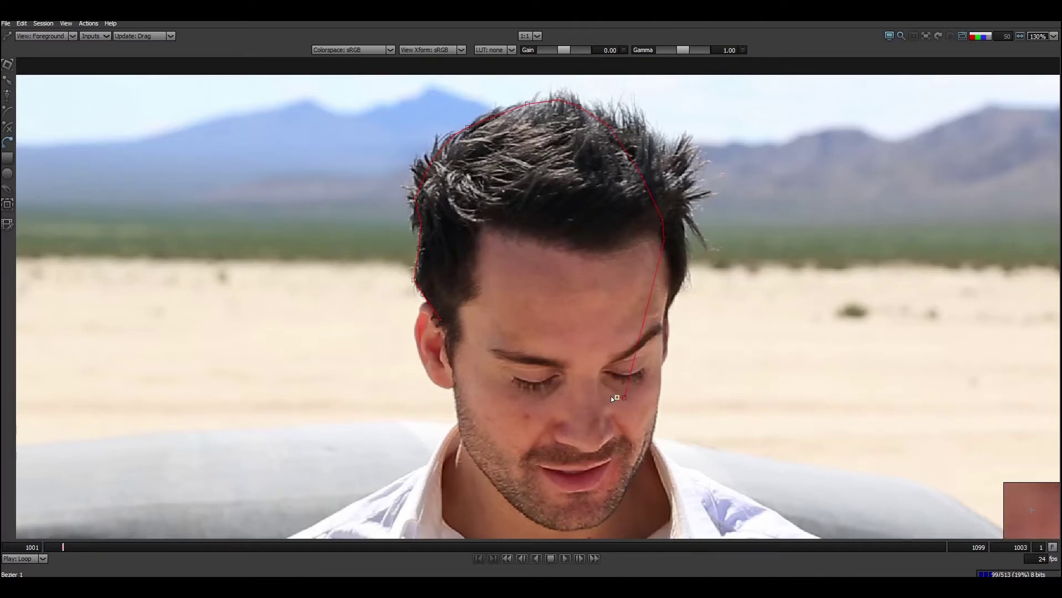
left_click(471, 388)
left_click(466, 370)
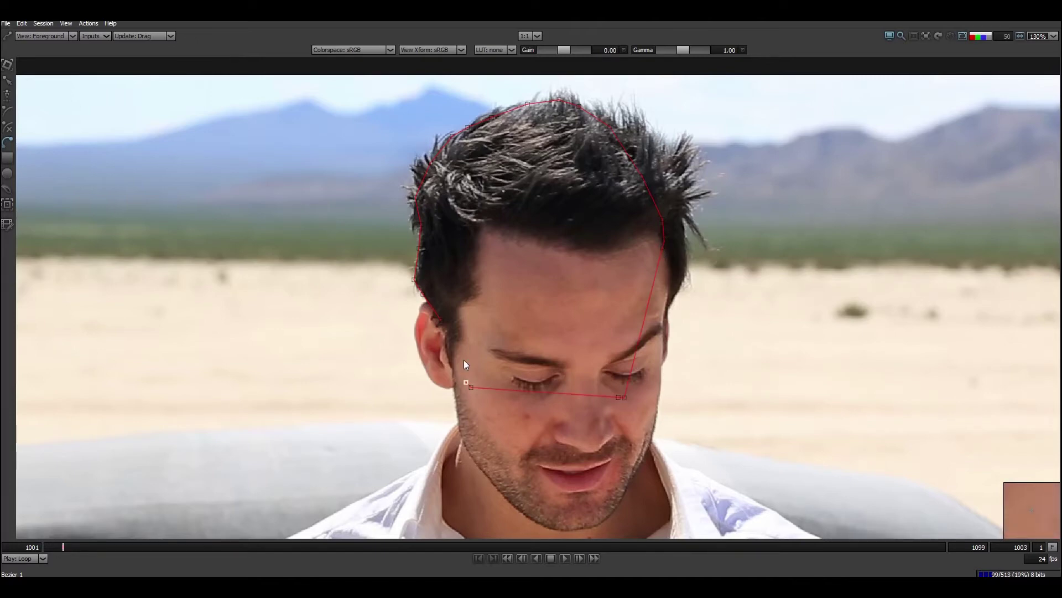
left_click(446, 333)
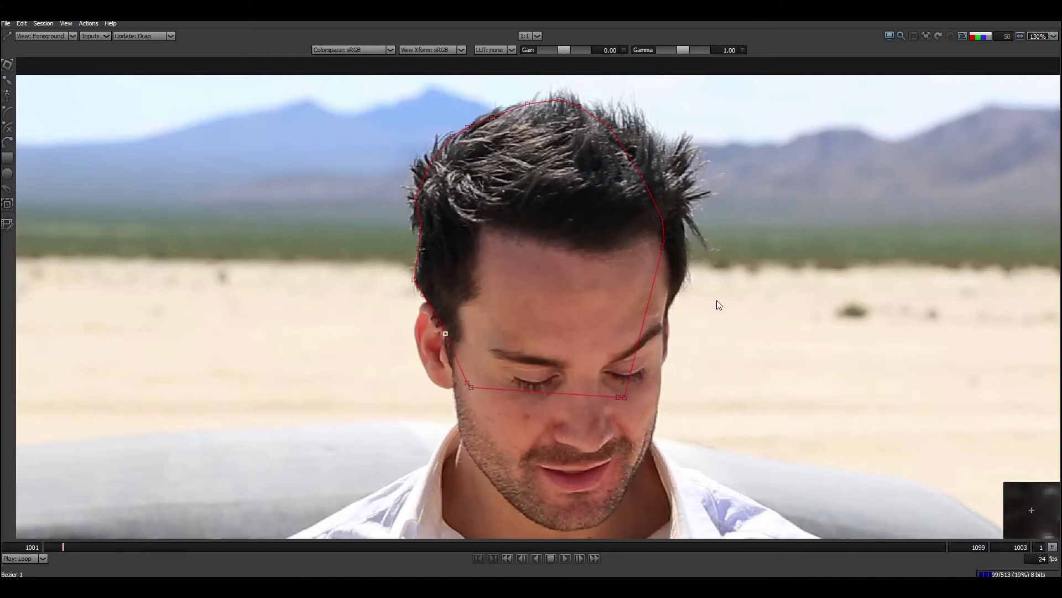
Start a second Bezier shape near the image-right eye and trace up that side of the hair
left_click(651, 353)
left_click(664, 322)
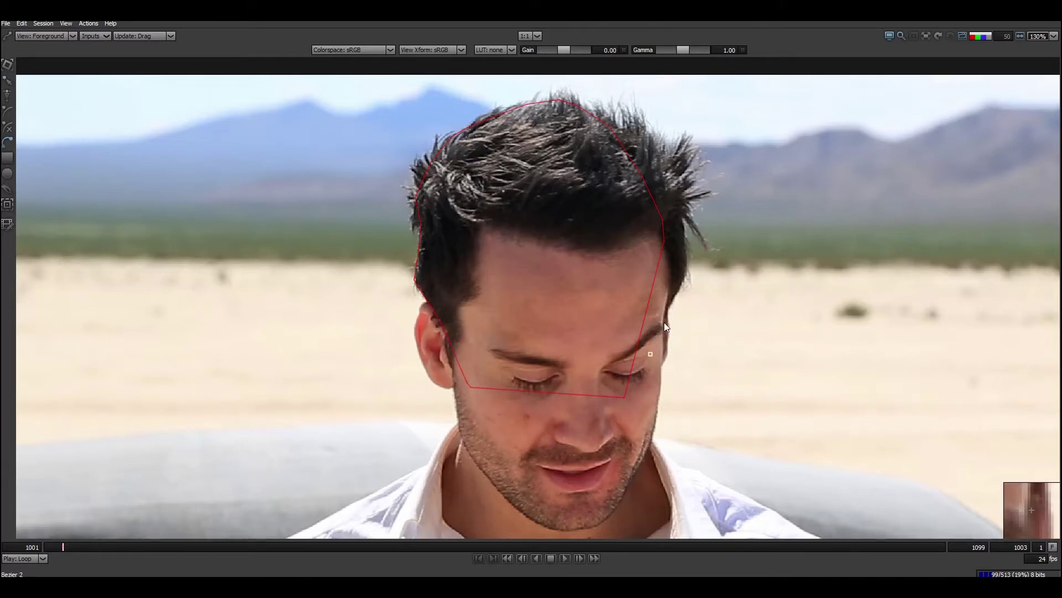
left_click(681, 288)
left_click(687, 269)
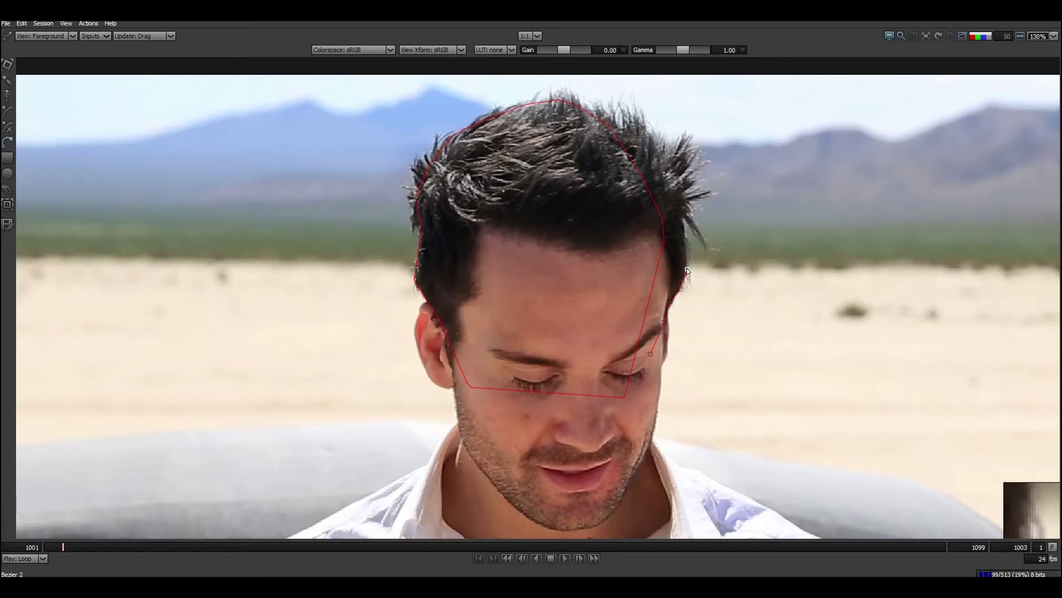
left_click(683, 218)
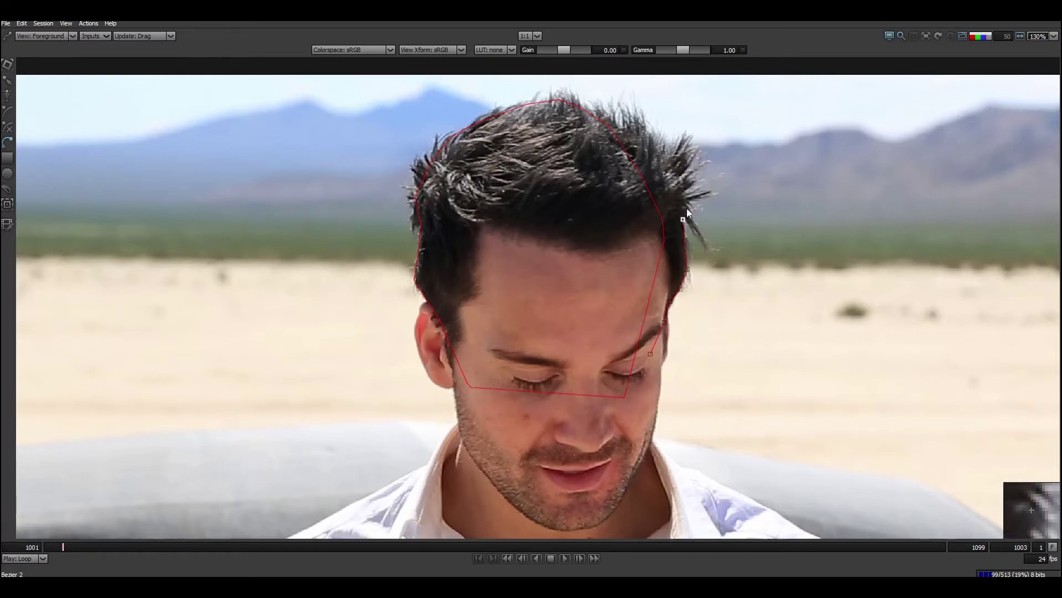
Continue the second shape over the hair to the crown, overlapping the first, and close it across the face at eye level
left_click(662, 146)
left_click(636, 127)
left_click(600, 116)
left_click(594, 116)
left_click(575, 112)
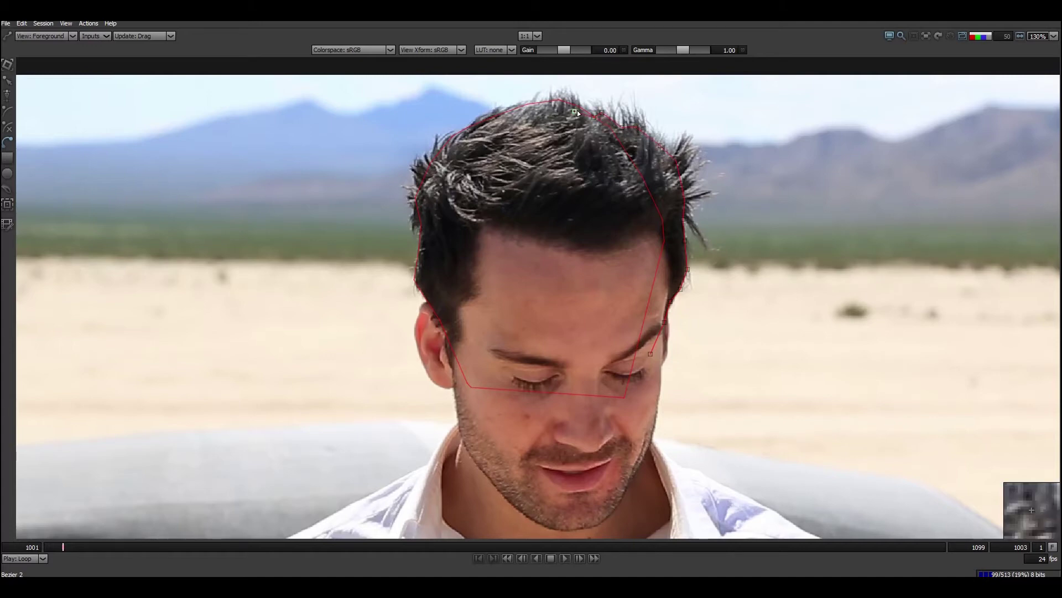
left_click(523, 117)
left_click(505, 383)
left_click(645, 382)
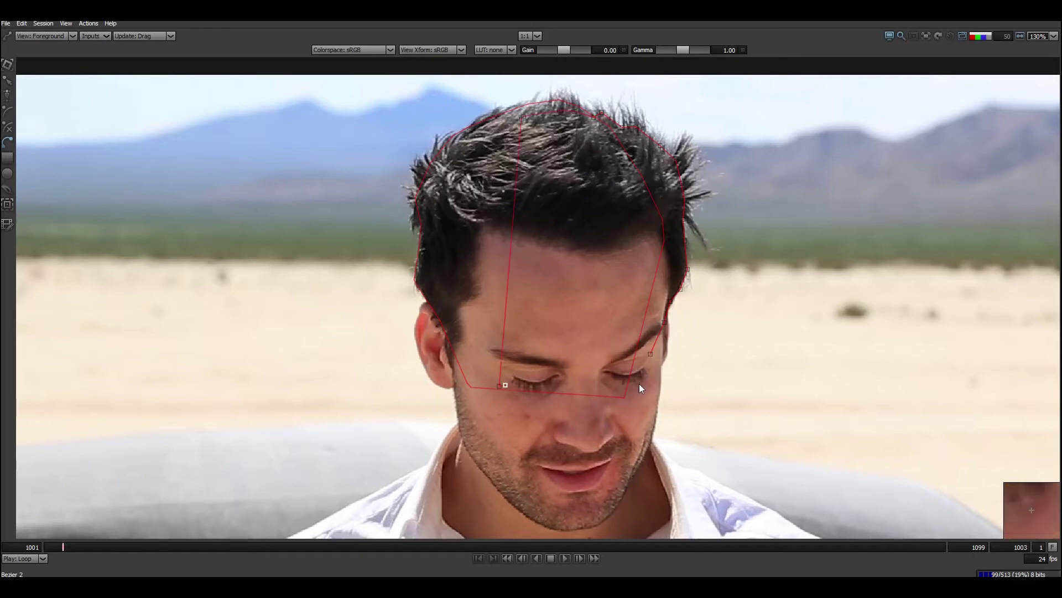
left_click(650, 353)
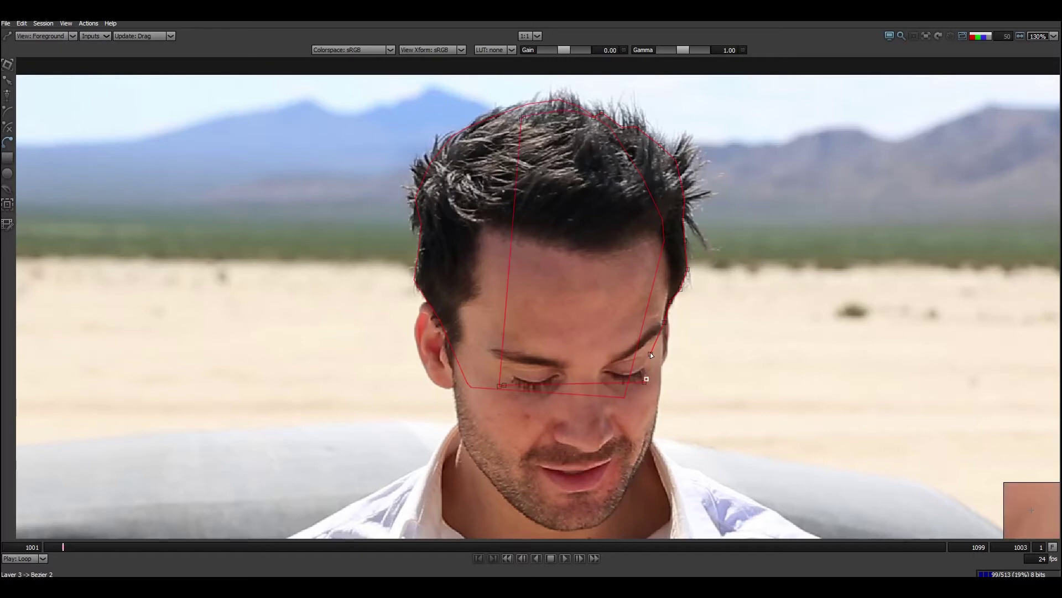
Smooth all points of both hair shapes, preview the matte overlay, and return to the foreground view
left_click_drag(722, 115, 297, 423)
left_click_drag(766, 119, 331, 413)
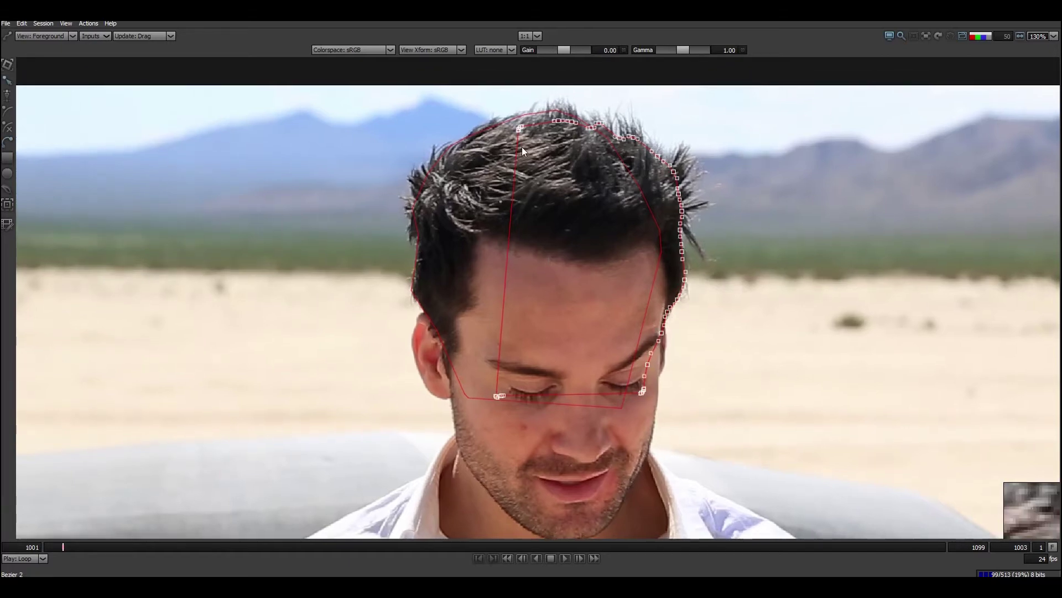
left_click(555, 112)
left_click_drag(699, 105, 111, 491)
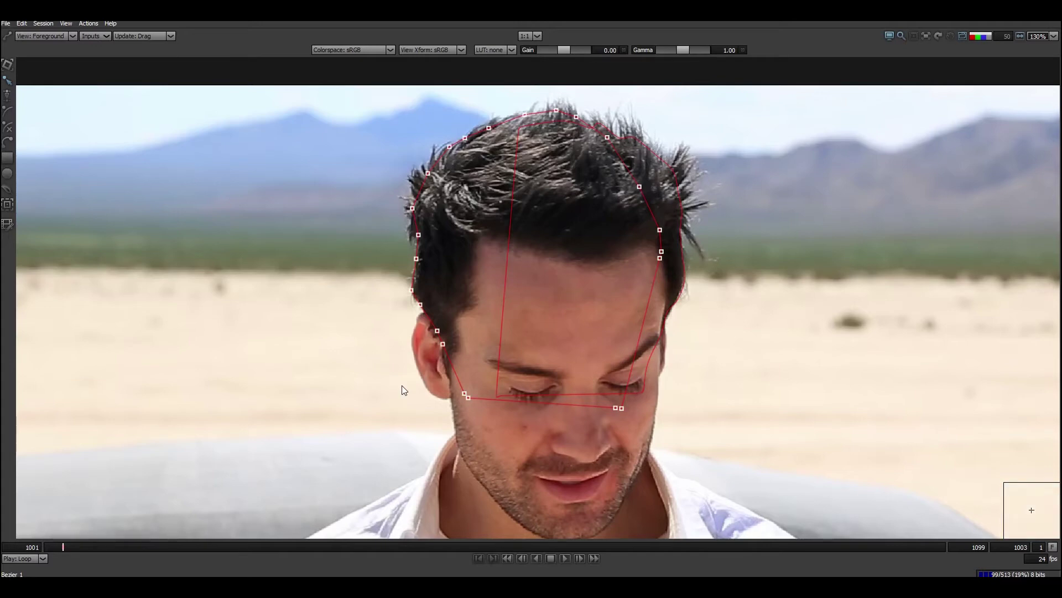
key("z")
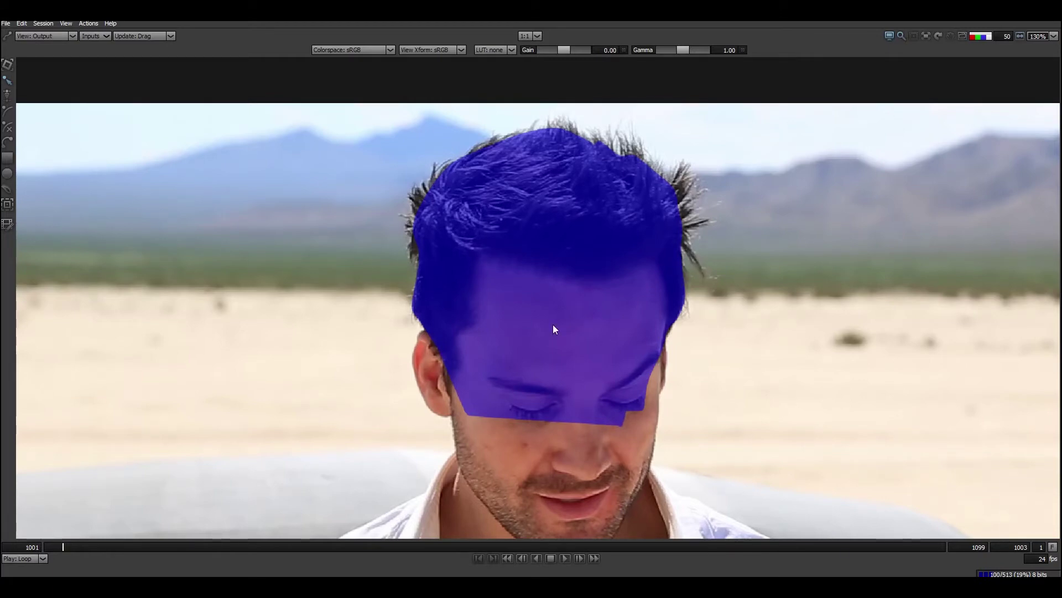
key("f")
left_click_drag(356, 140, 586, 271)
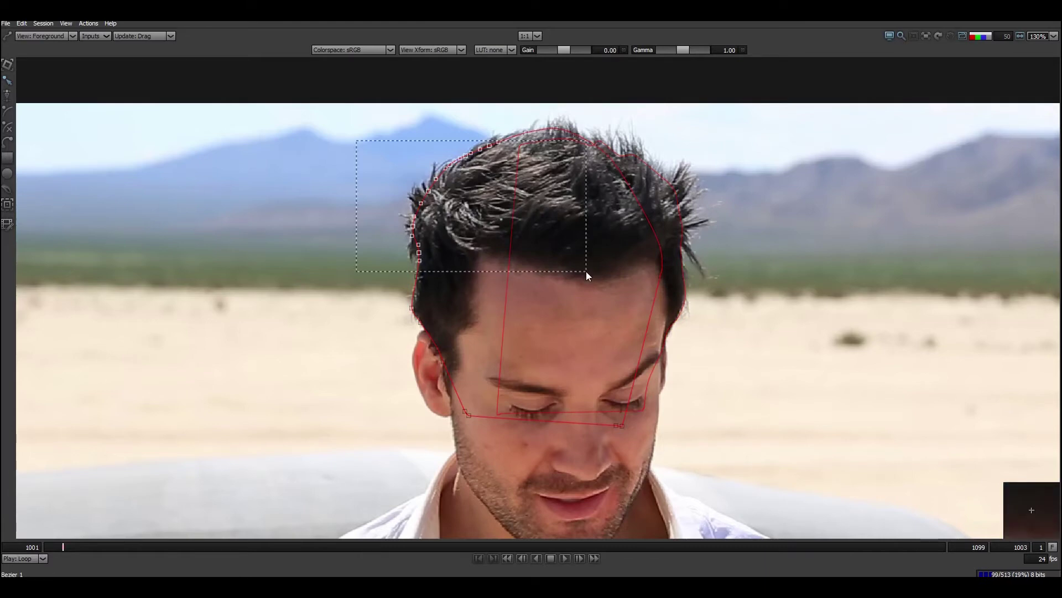
left_click(412, 308)
left_click_drag(382, 316, 462, 384)
left_click(360, 314)
left_click(360, 314)
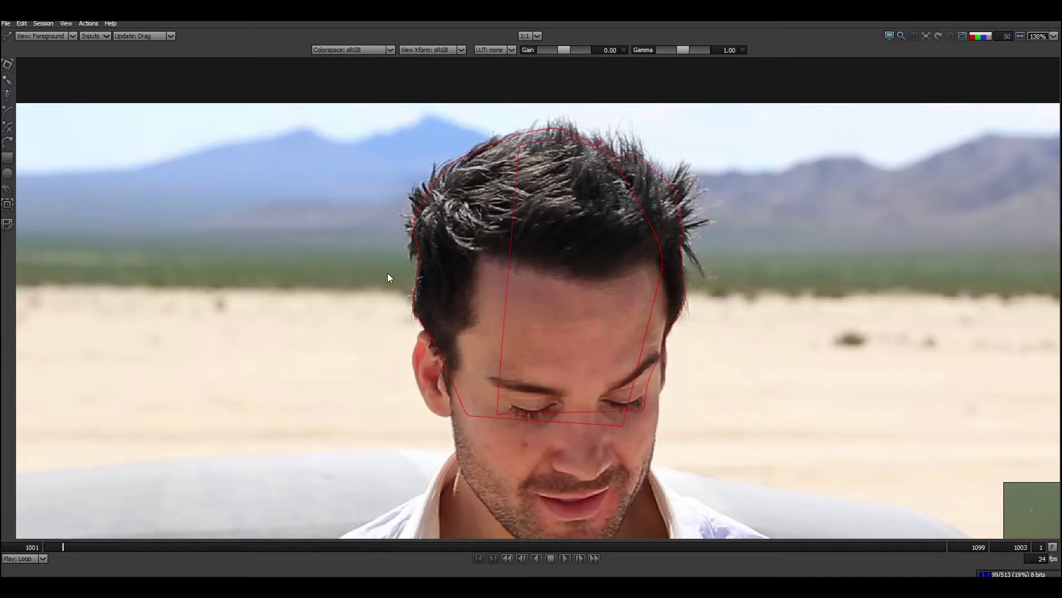
Select both shapes and move them together onto the man's head at frame 1012
key("ctrl+a")
key("t")
left_click_drag(72, 546, 141, 542)
left_click_drag(534, 311, 676, 334)
scroll(799, 296, "down", 2)
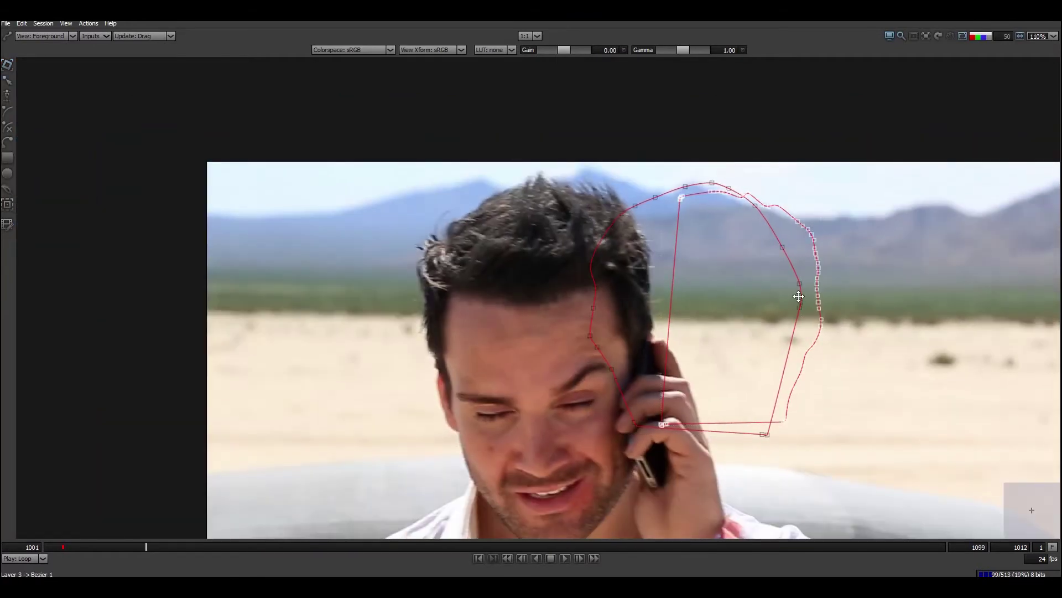
left_click_drag(724, 260, 664, 251)
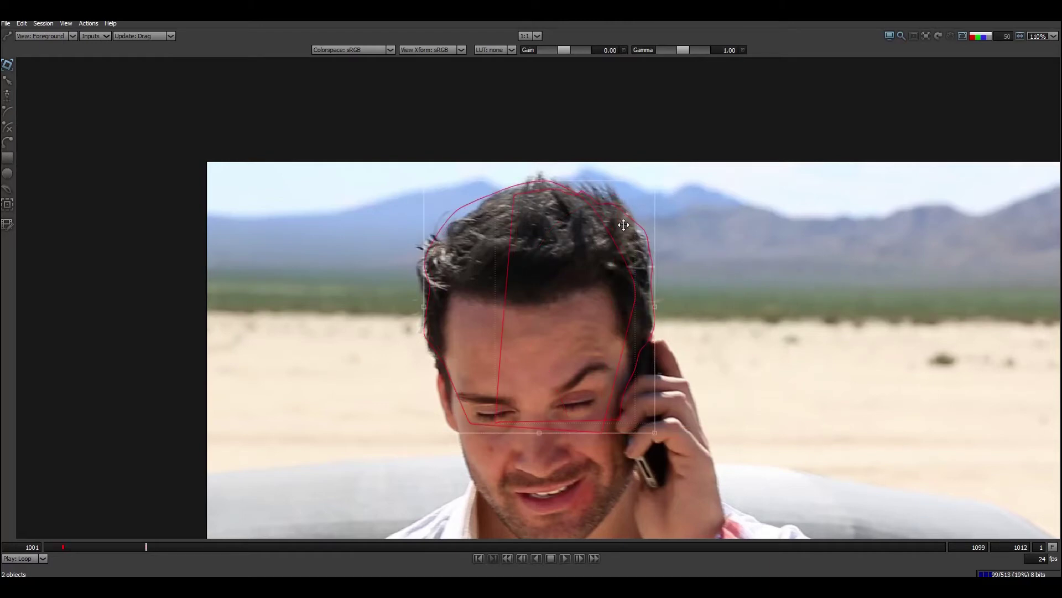
Reshape the upper image-right part of the second shape by raising its points to the hairline at frame 1012
left_click(597, 203)
left_click_drag(801, 170, 722, 235)
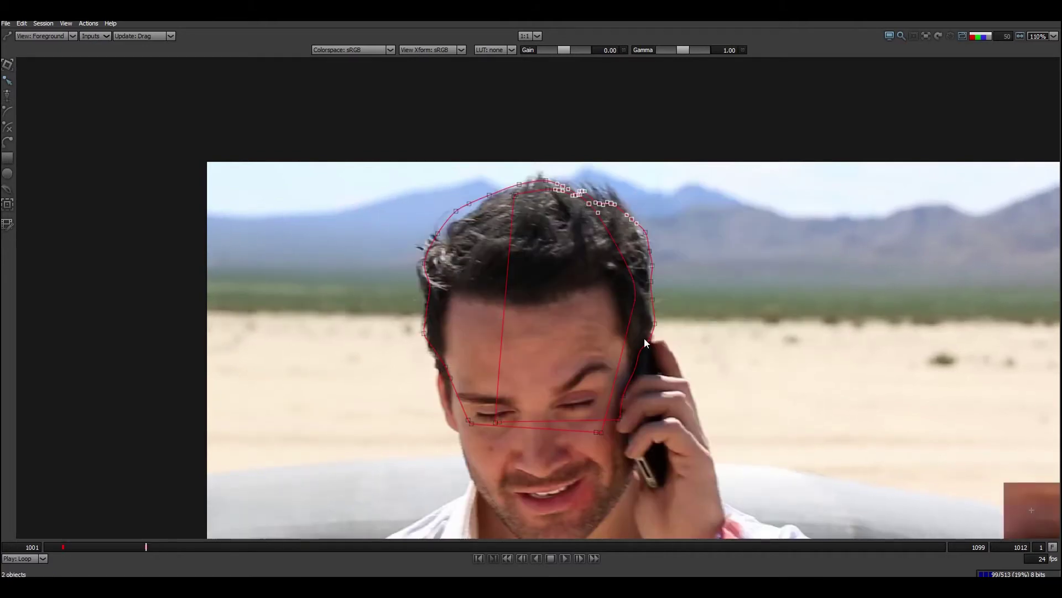
left_click(582, 186)
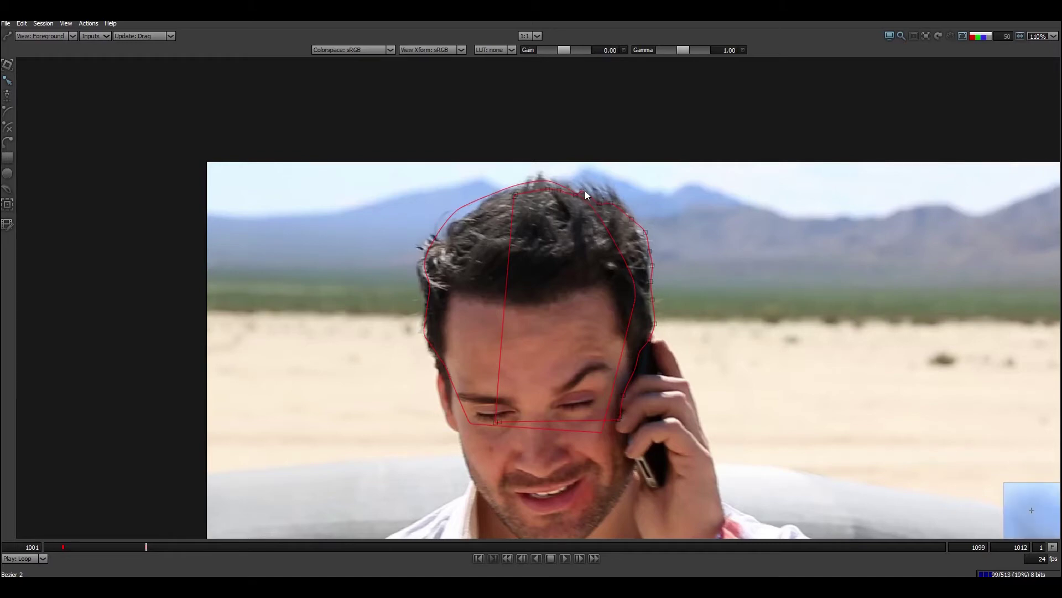
left_click(584, 191)
left_click_drag(599, 203, 599, 198)
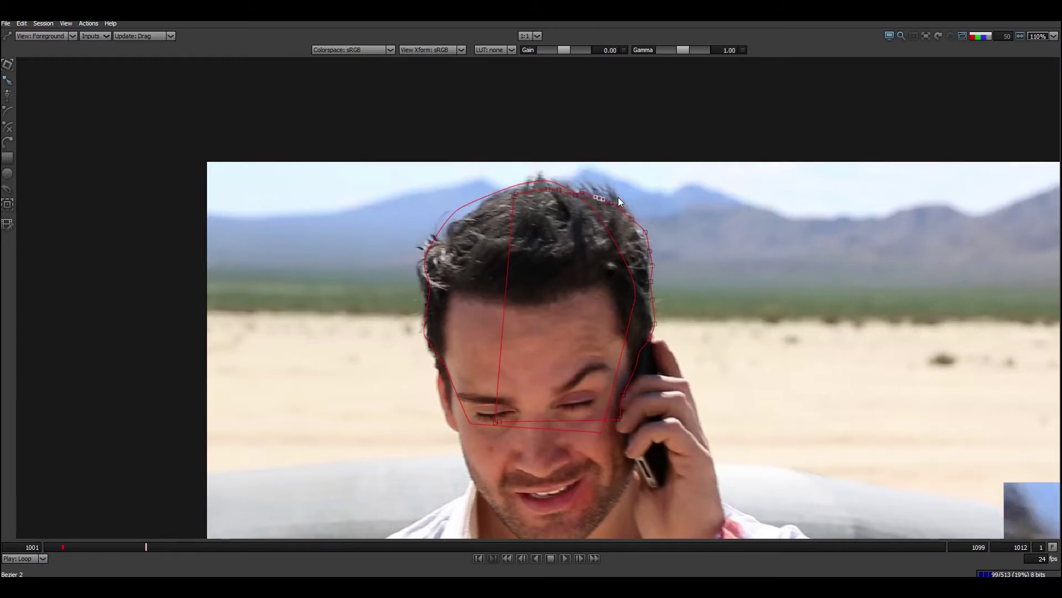
left_click(633, 221)
Select the points along the second shape's outer side edge and nudge them inward onto the hair
mouse_move(679, 224)
left_mouse_down()
mouse_move(642, 287)
mouse_move(650, 259)
mouse_move(650, 276)
left_mouse_up()
key("shift+Up")
key("shift+Up")
key("shift+Up")
key("shift+Down")
left_click_drag(650, 283, 651, 283)
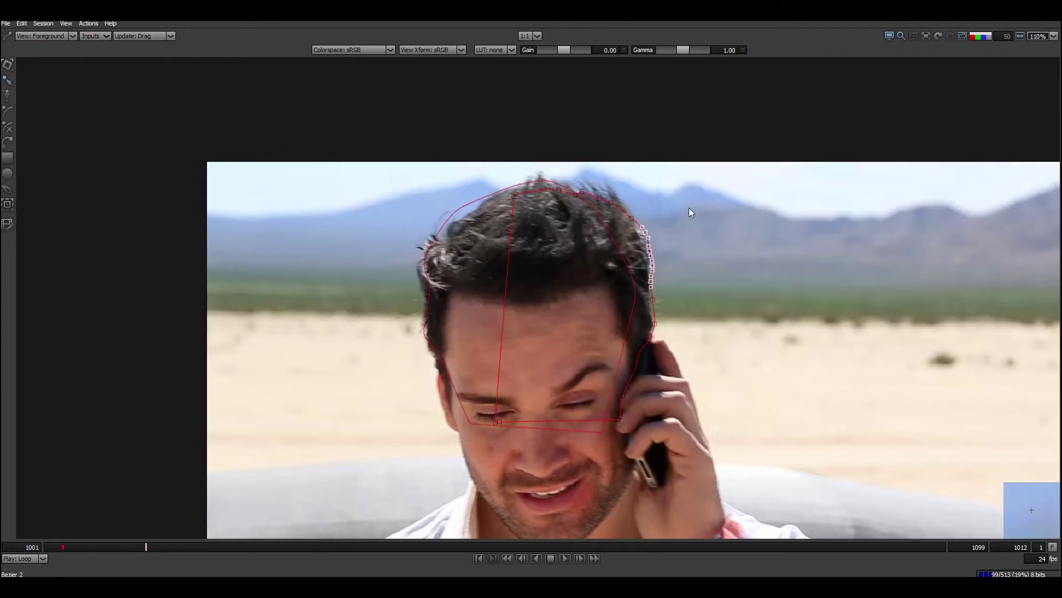
key("Left")
key("Left")
key("Left")
key("Left")
key("Left")
Adjust the second shape's lower outer points above the phone and its upper corner to follow the hair outline
left_click_drag(666, 222, 647, 327)
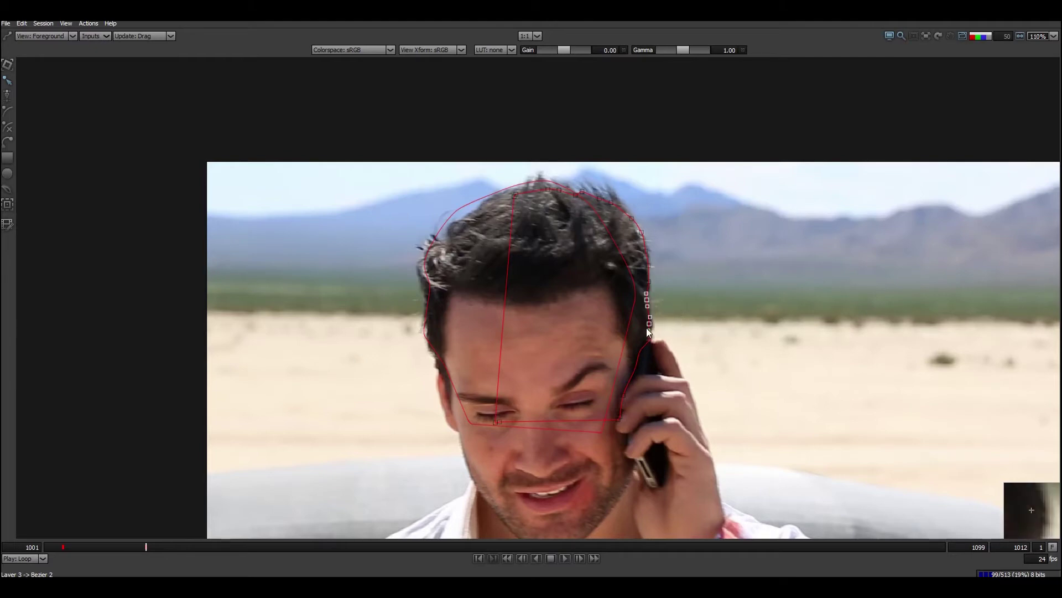
left_click_drag(674, 206, 637, 234)
left_click_drag(640, 174, 554, 238)
Select the first shape and pull its upper image-left curve and side points in to the hair outline at frame 1012
left_click(505, 192)
left_click(504, 189)
left_click_drag(363, 163, 480, 216)
left_click_drag(481, 198, 475, 220)
left_click_drag(470, 218, 446, 238)
left_click_drag(444, 231, 451, 277)
left_click_drag(450, 277, 485, 444)
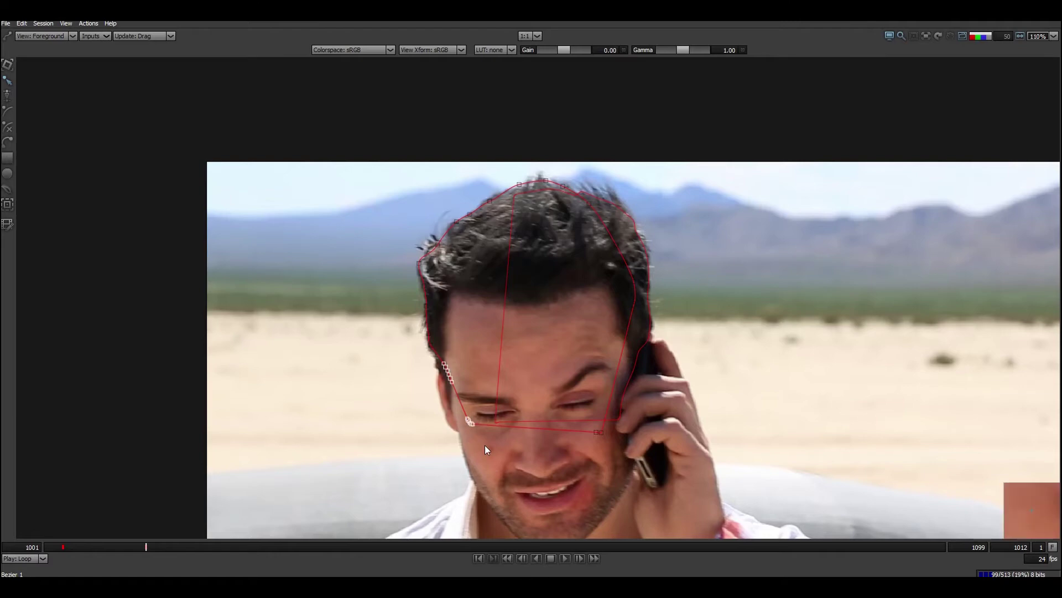
Refine the first shape's points around the tuft on the upper image-left side of the hair
left_click_drag(433, 306, 414, 274)
left_click(414, 274)
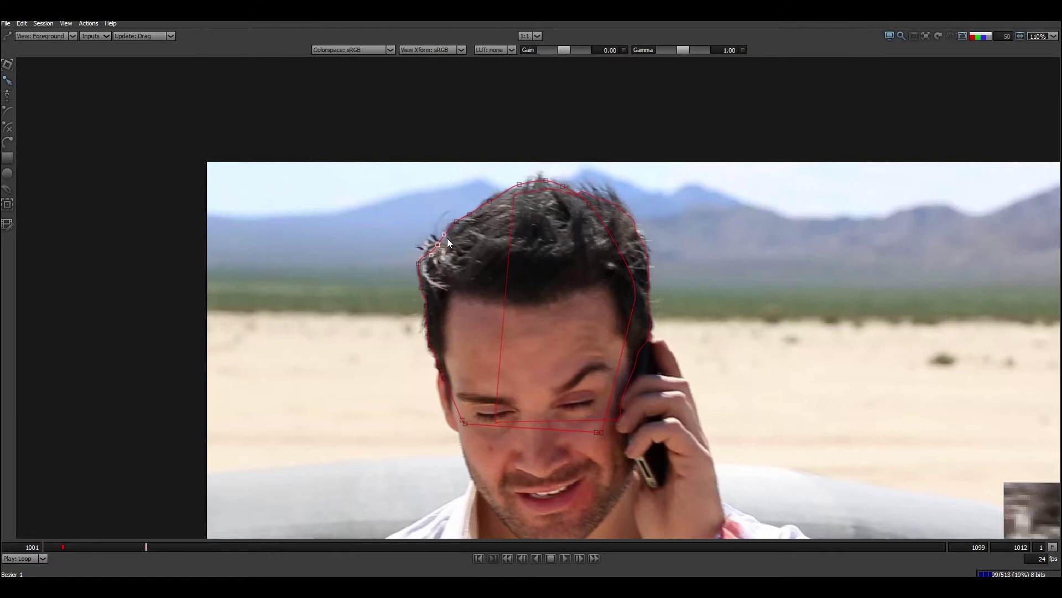
left_click(445, 239)
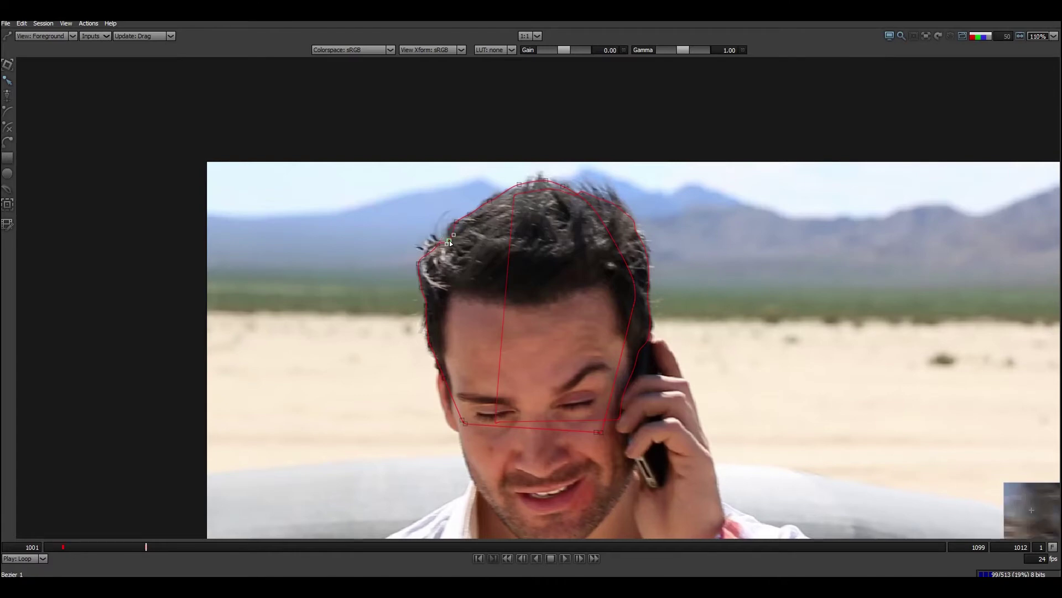
left_click_drag(441, 194, 462, 232)
left_click(440, 232)
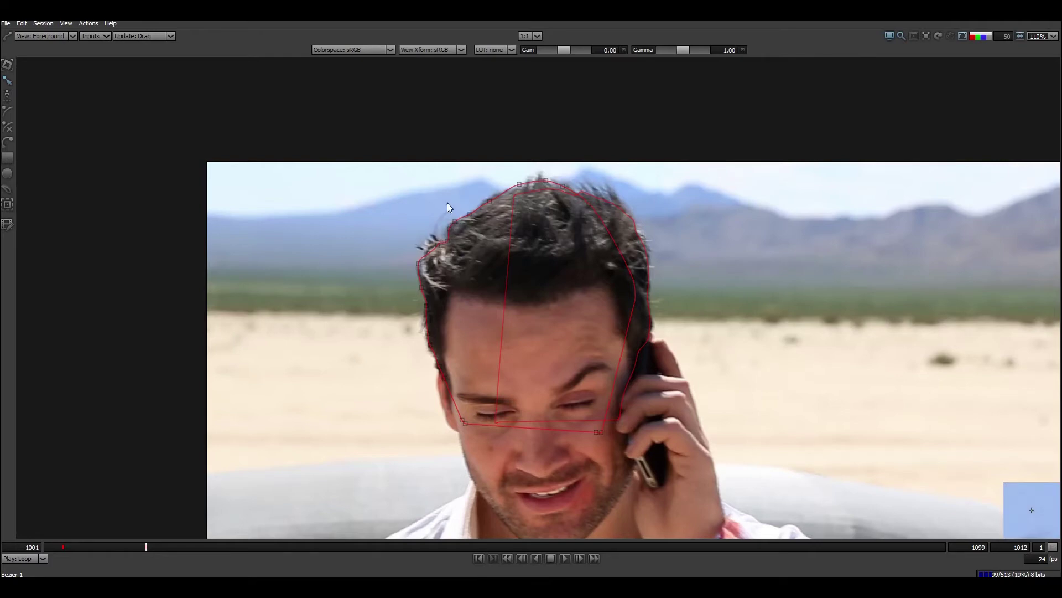
left_click_drag(455, 222, 455, 222)
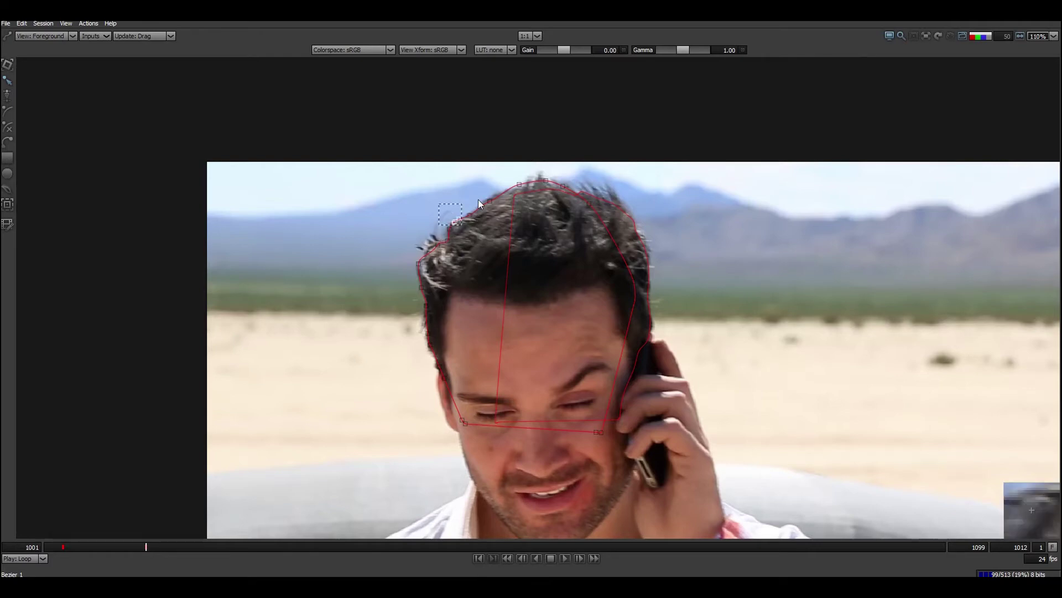
left_click(479, 209, "alt")
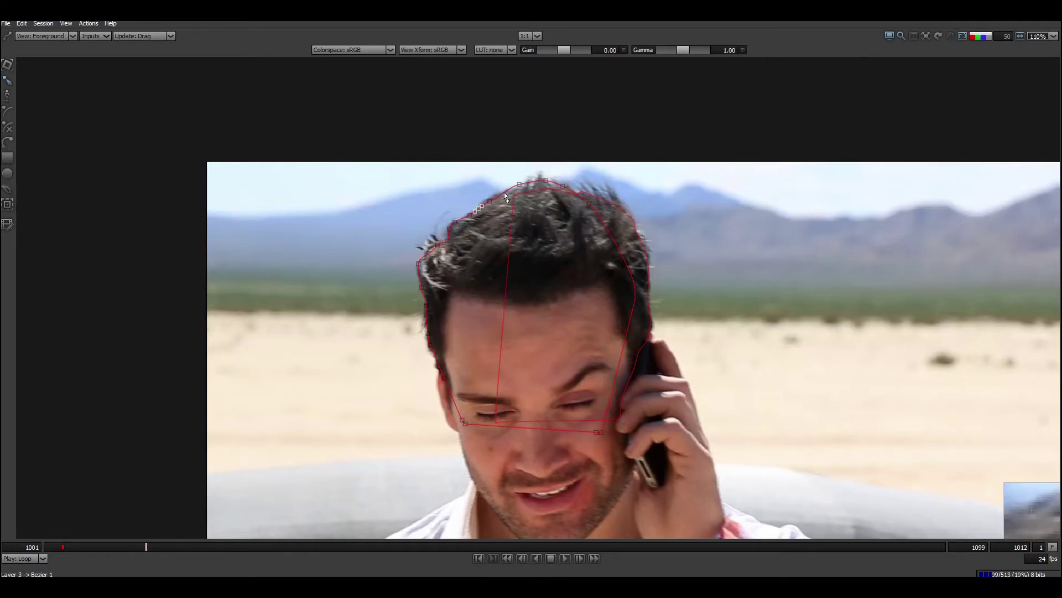
Lower the first shape's top points five nudges so they sit on the crown of the hair
left_click_drag(495, 174, 562, 184)
key("Down")
key("Down")
key("Down")
key("Down")
key("Down")
left_click(625, 178)
Select both head shapes with all their points and step back to the keyframe at frame 1003
key("s")
key("s")
left_click_drag(830, 253, 621, 241)
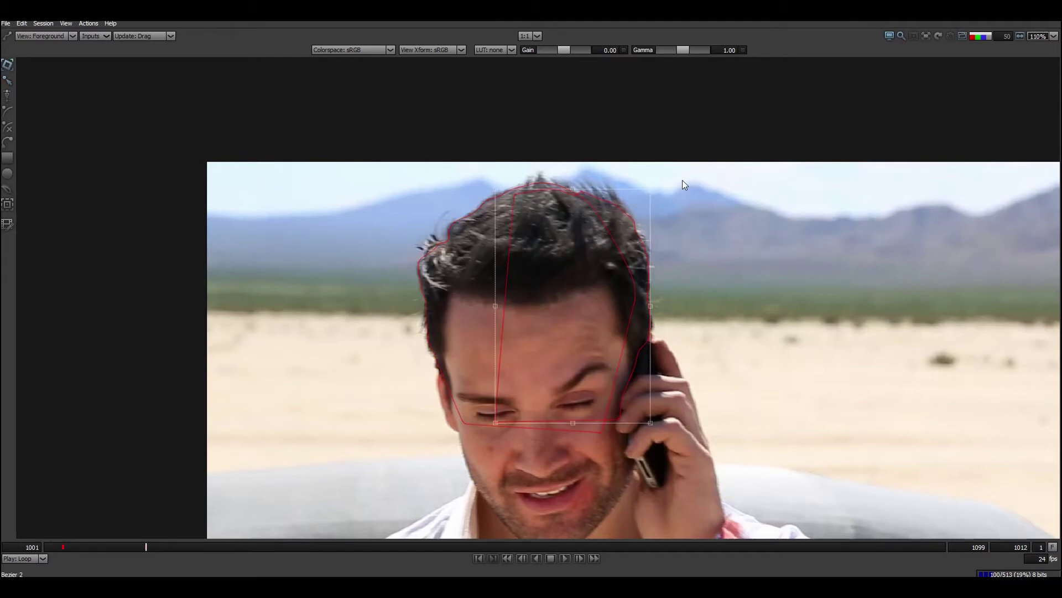
left_click_drag(682, 180, 523, 271)
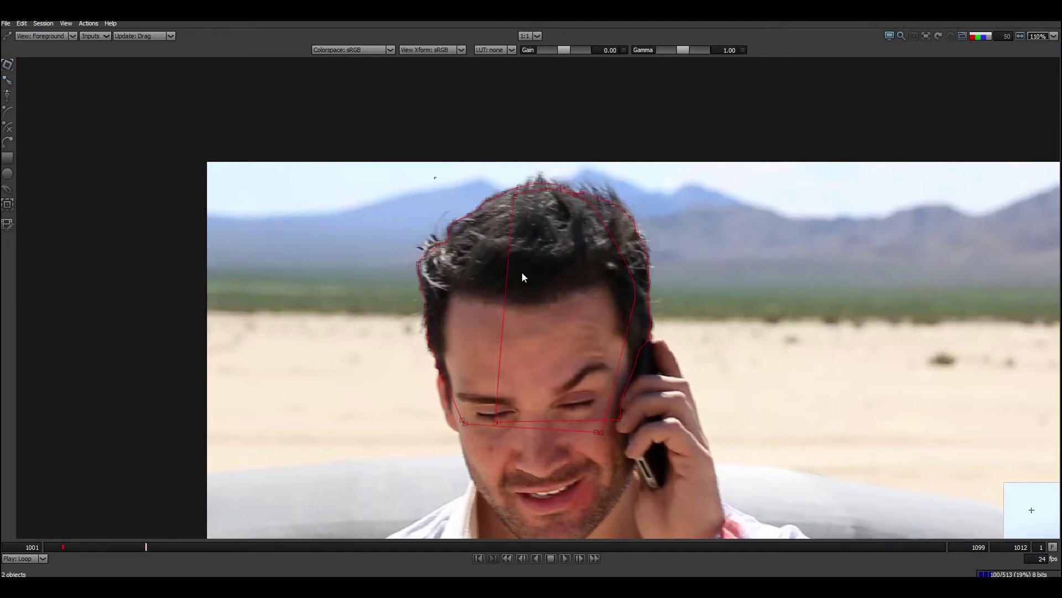
key("z")
key("z")
key("z")
key("z")
key("z")
key("z")
key("z")
key("z")
key("z")
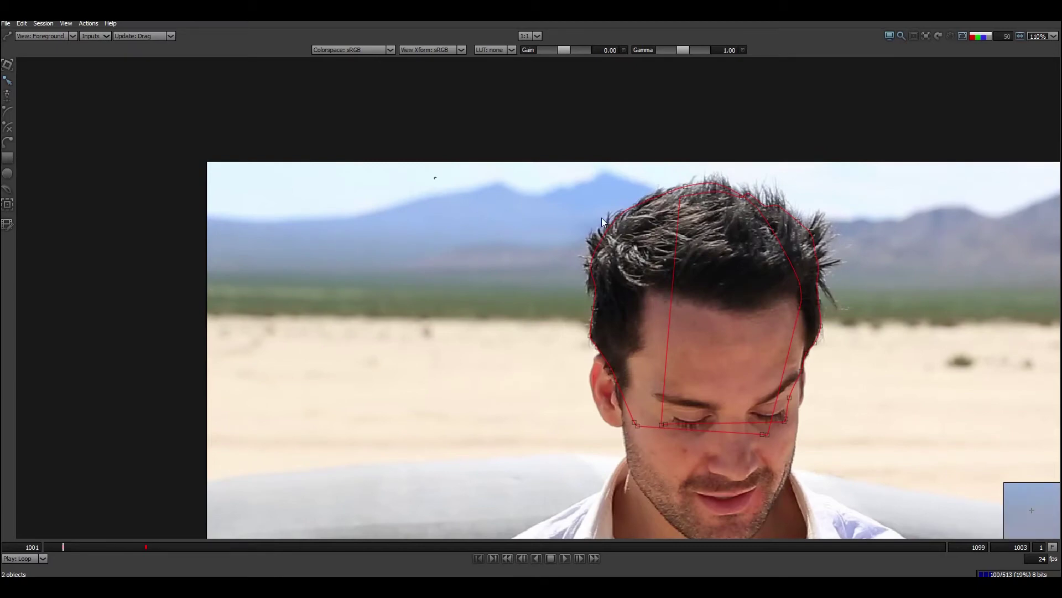
Draw an open four-point Bezier curve on the background beside the man's head as a test hair strand
left_click(579, 175)
left_click_drag(493, 207, 509, 206)
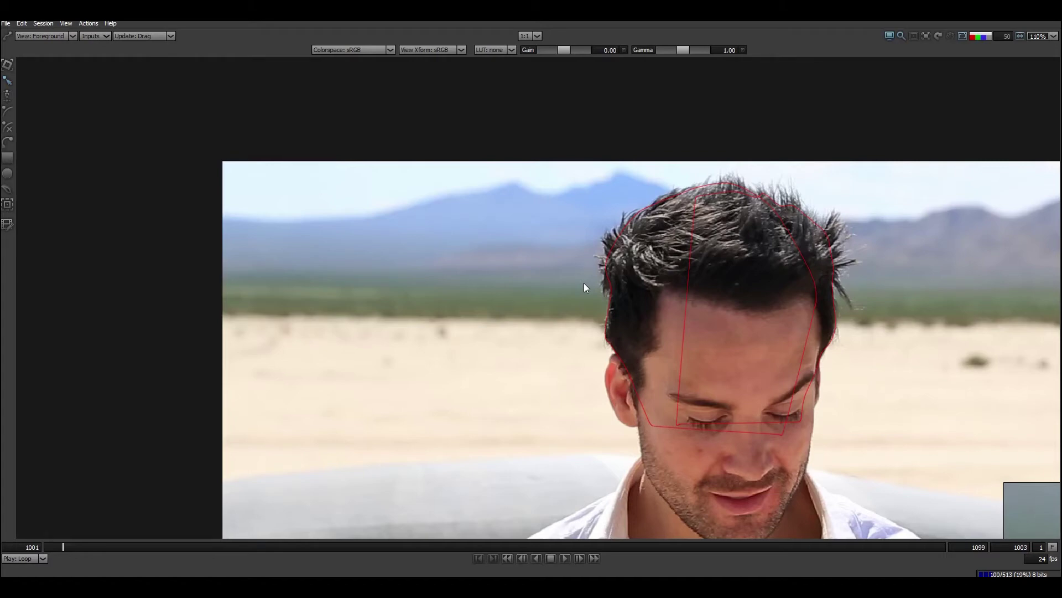
left_click_drag(583, 284, 555, 272)
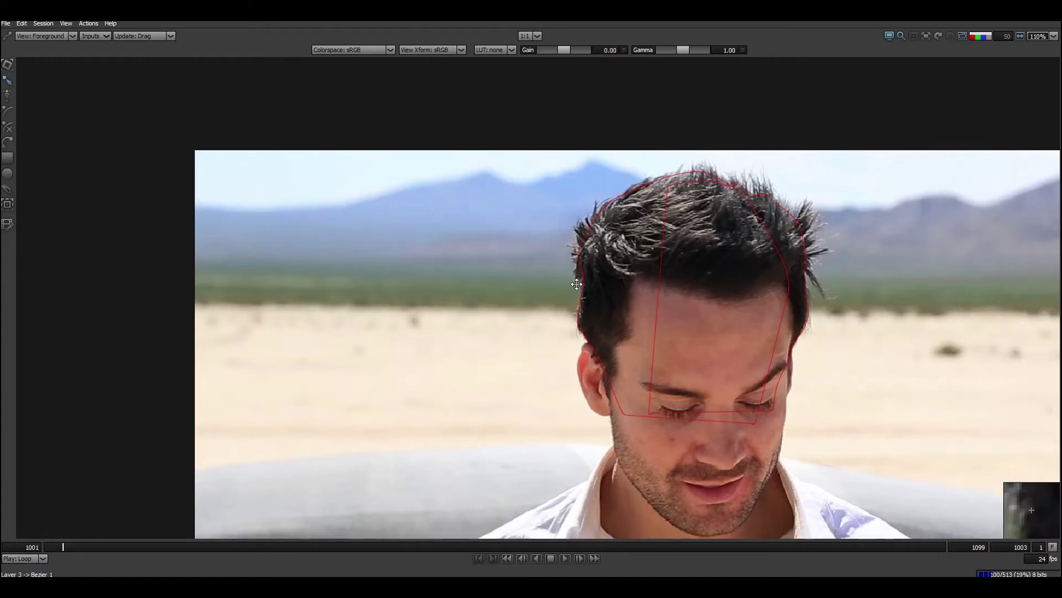
scroll(409, 303, "up", 1)
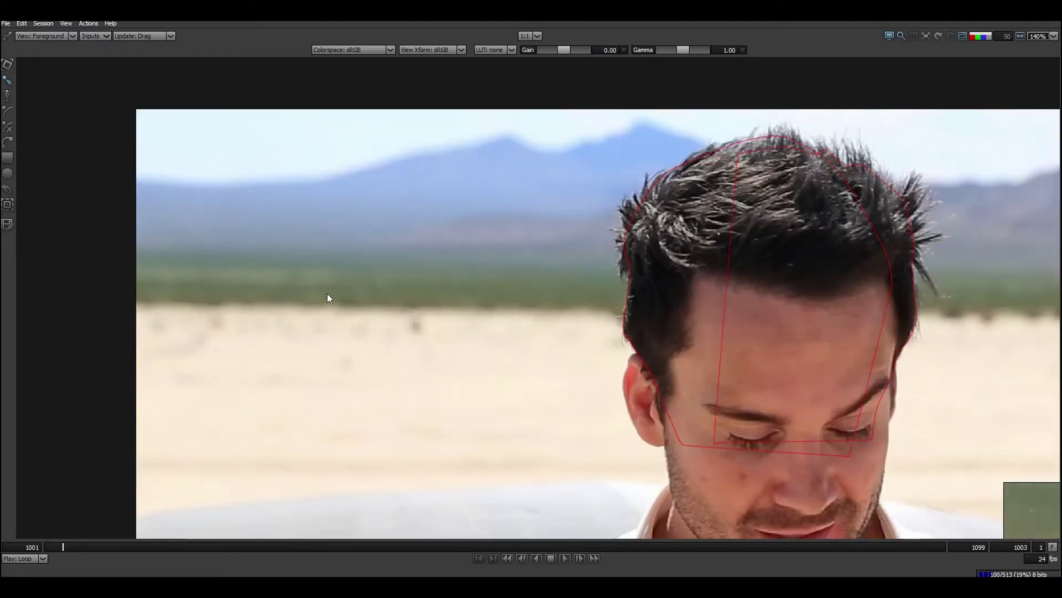
key("b")
left_click(327, 308)
left_click(338, 281)
left_click(393, 233)
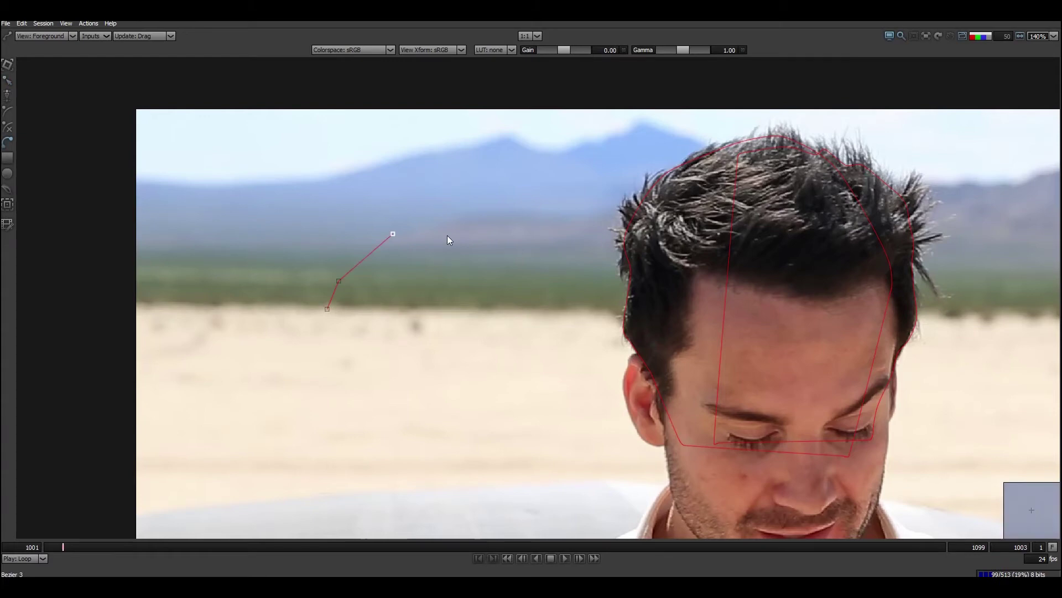
left_click(451, 203)
key("r")
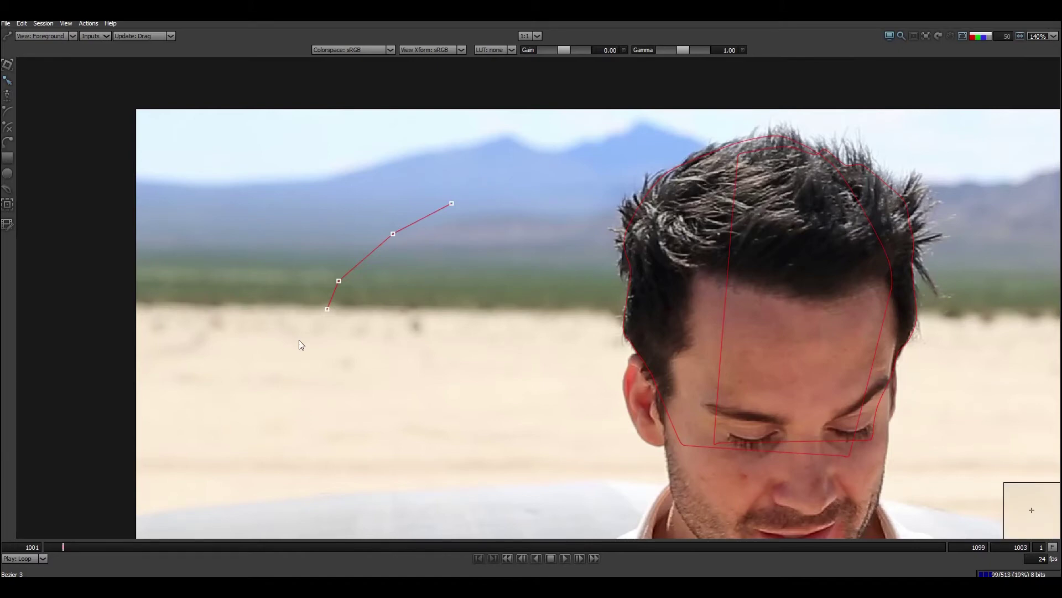
Select all points of the open test curve and delete it
left_click_drag(492, 194, 341, 351)
left_click_drag(515, 166, 241, 392)
left_click_drag(487, 171, 316, 364)
left_click_drag(507, 171, 227, 423)
key("Delete")
Draw a thin closed five-point Bezier shape, bent and tapering to a tip, on the background beside the head
left_click_drag(510, 221, 489, 257)
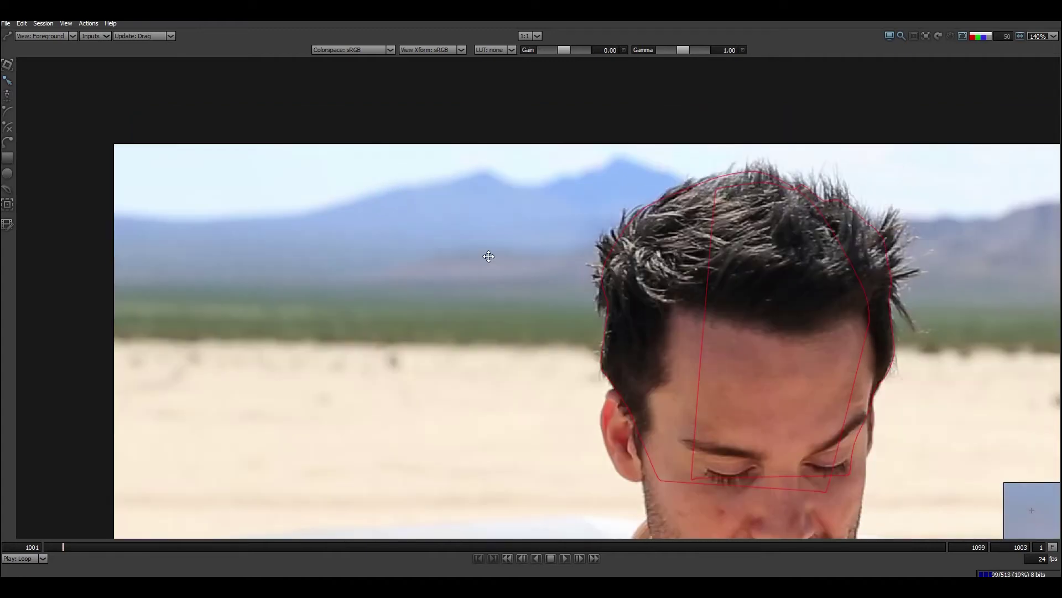
scroll(377, 303, "up", 1)
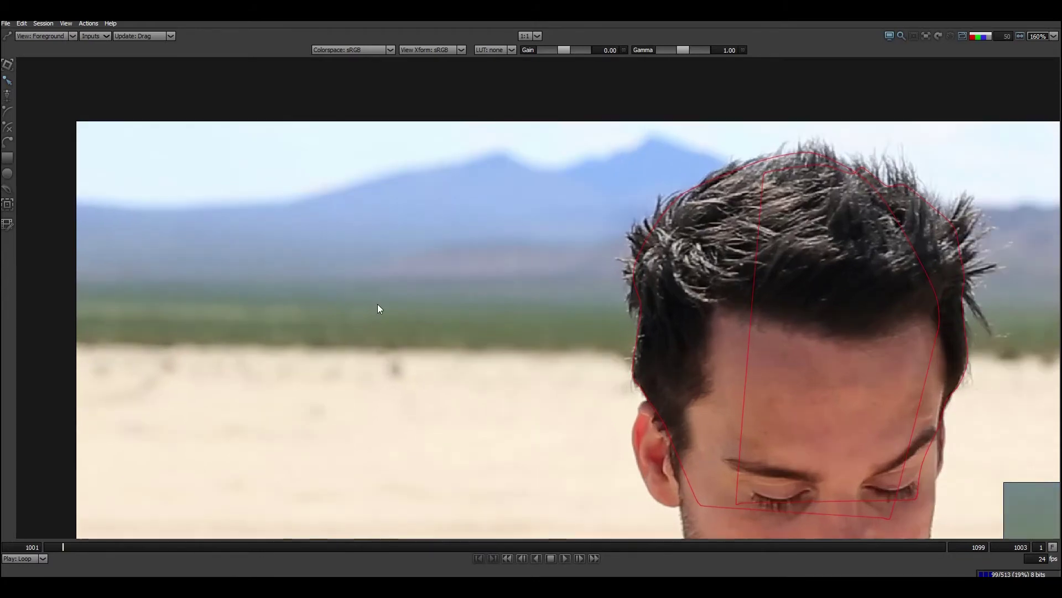
left_click(348, 316)
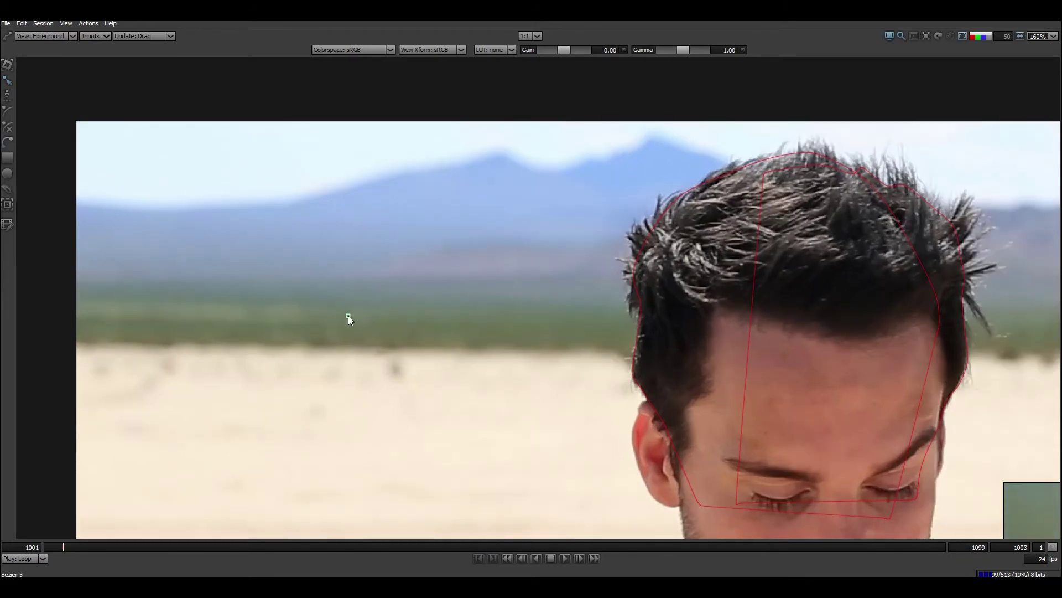
left_click(382, 246)
left_click(462, 213)
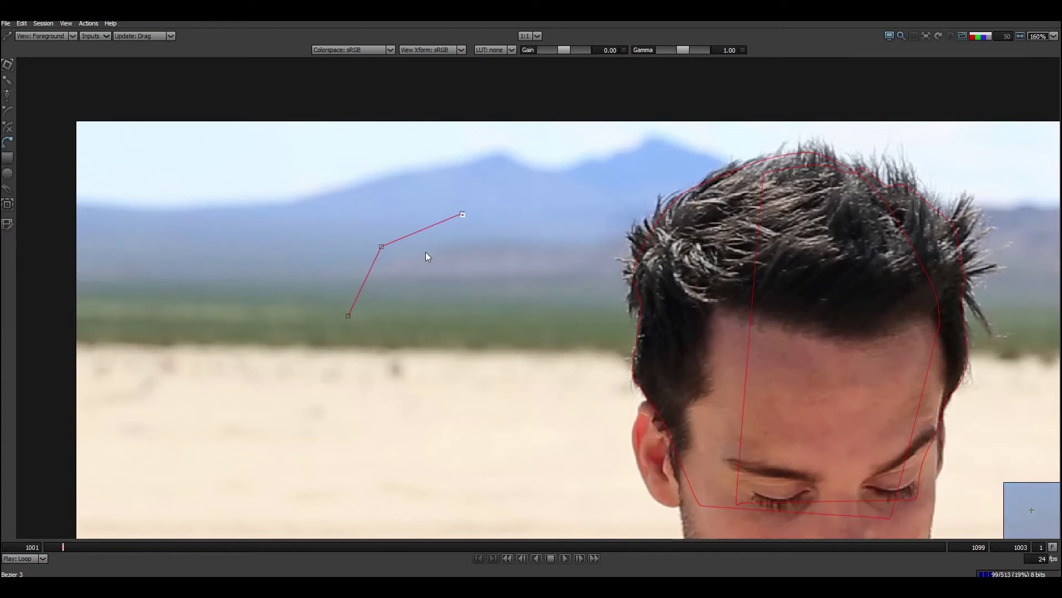
left_click(386, 252)
left_click(358, 321)
left_click(348, 315)
Smooth the thin test shape's middle and tip points and nudge them to form an evenly curved strand
left_click_drag(334, 182, 560, 291)
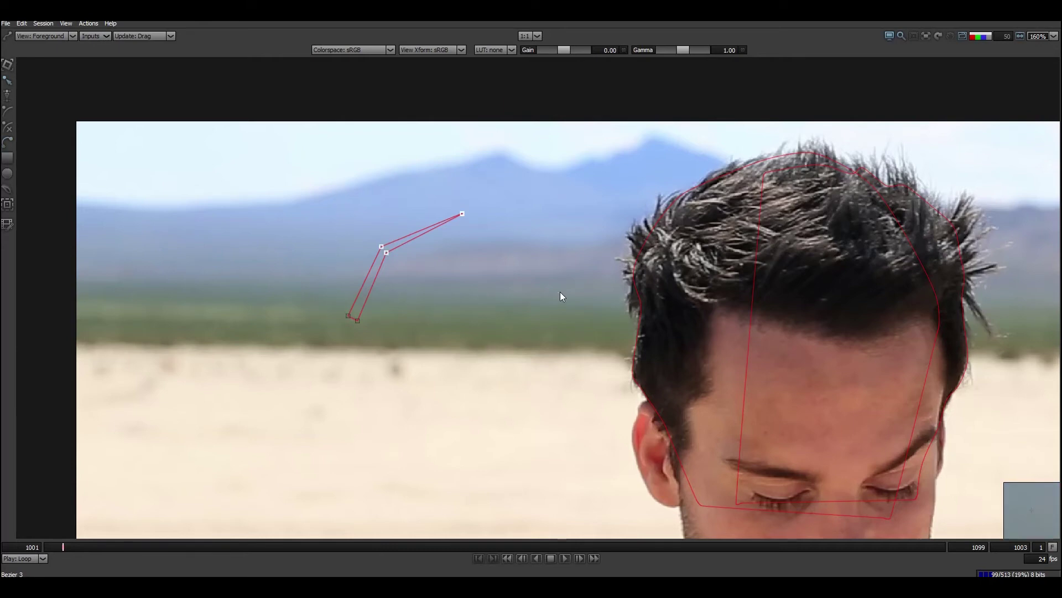
key("z")
left_click_drag(319, 291, 358, 332)
left_click_drag(358, 230, 386, 251)
key("Right")
key("Right")
key("Down")
key("Down")
left_click_drag(448, 197, 470, 220)
key("Down")
left_click_drag(374, 230, 389, 254)
left_click(394, 254)
key("ctrl+z")
Check the test strand's matte in the Output view, return to the Foreground view and delete the strand
key("2")
key("s")
key("a")
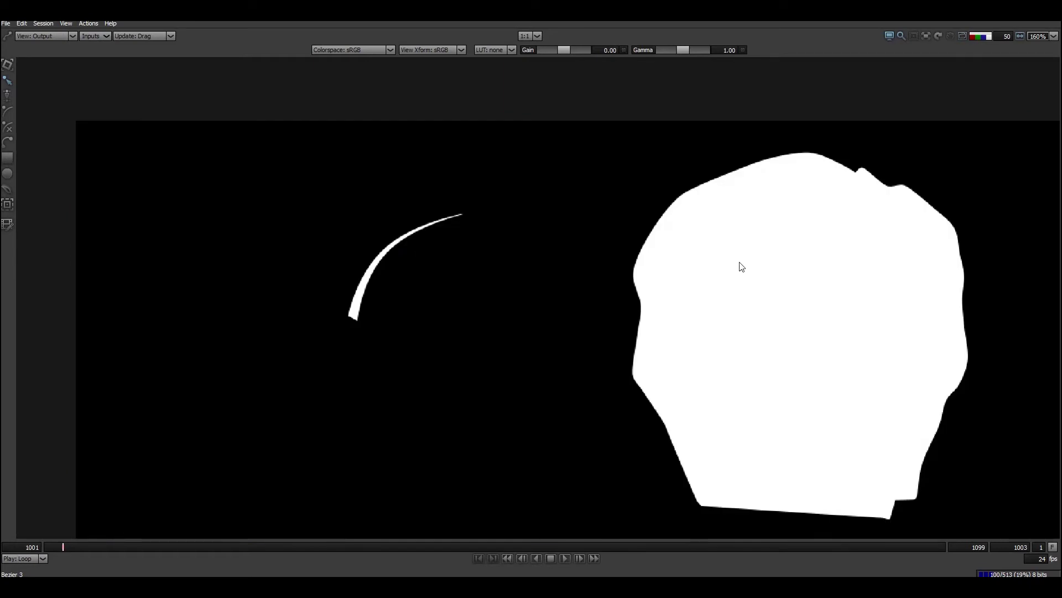
key("1")
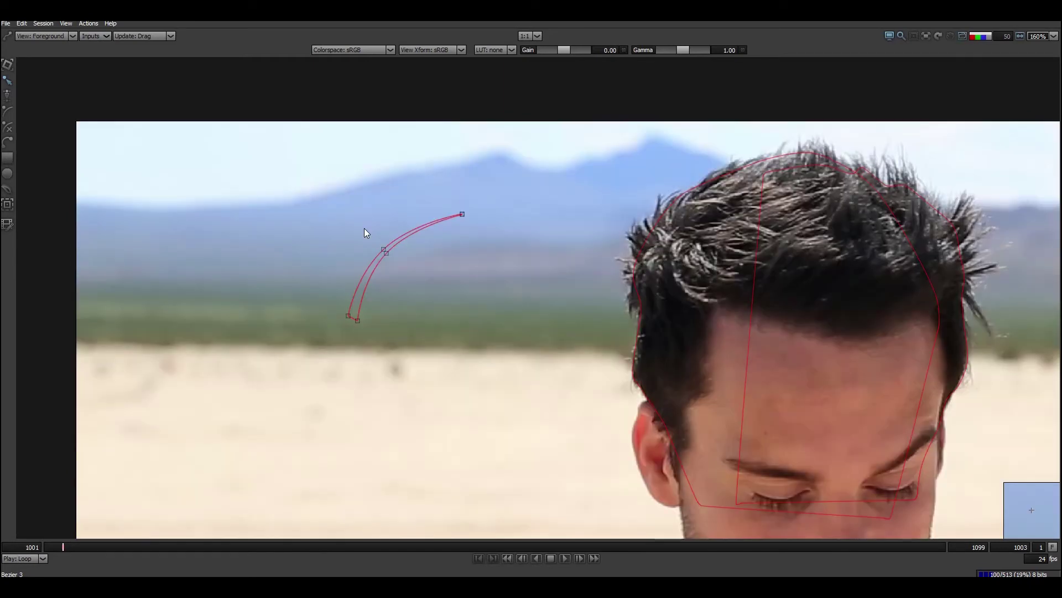
key("Delete")
Draw a narrow closed Bezier shape around the hair strand sticking up at the upper image-left hairline at frame 1003
left_click_drag(688, 243, 608, 298)
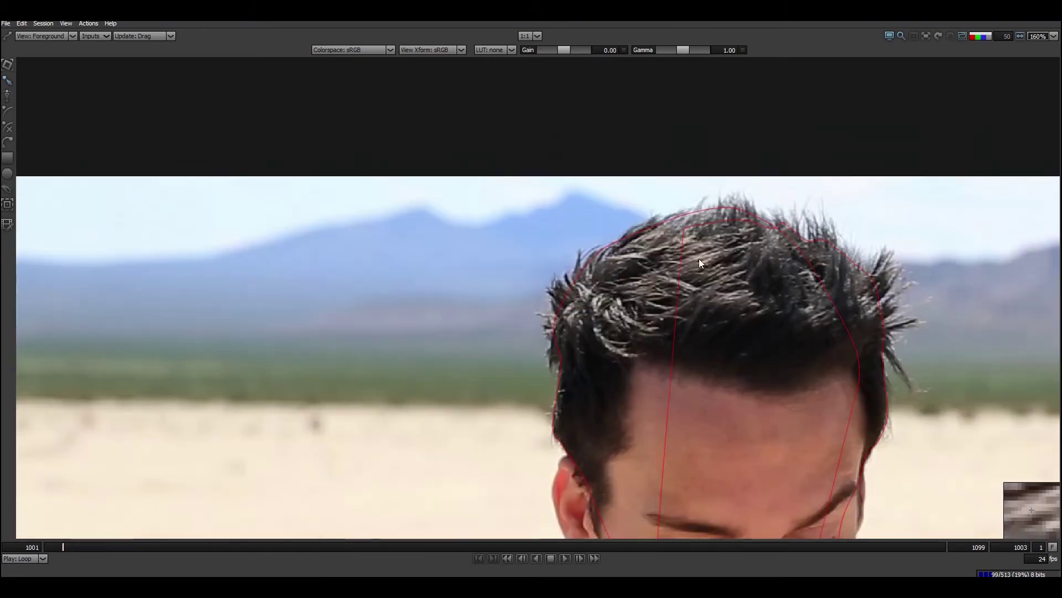
left_click_drag(699, 258, 636, 268)
left_click(608, 231)
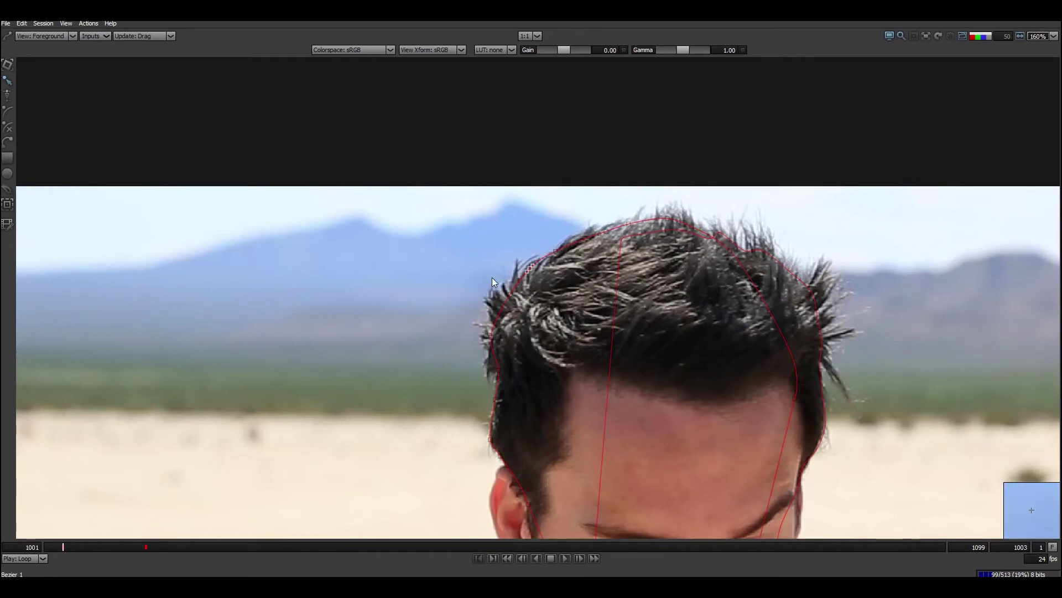
left_click(465, 271)
left_click_drag(515, 265, 516, 251)
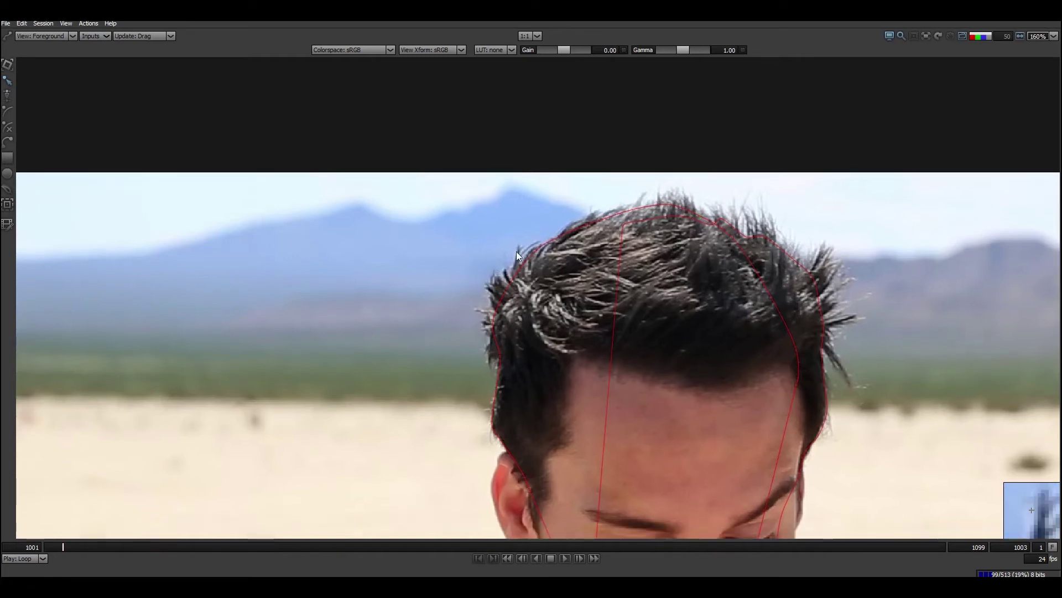
left_click(524, 291)
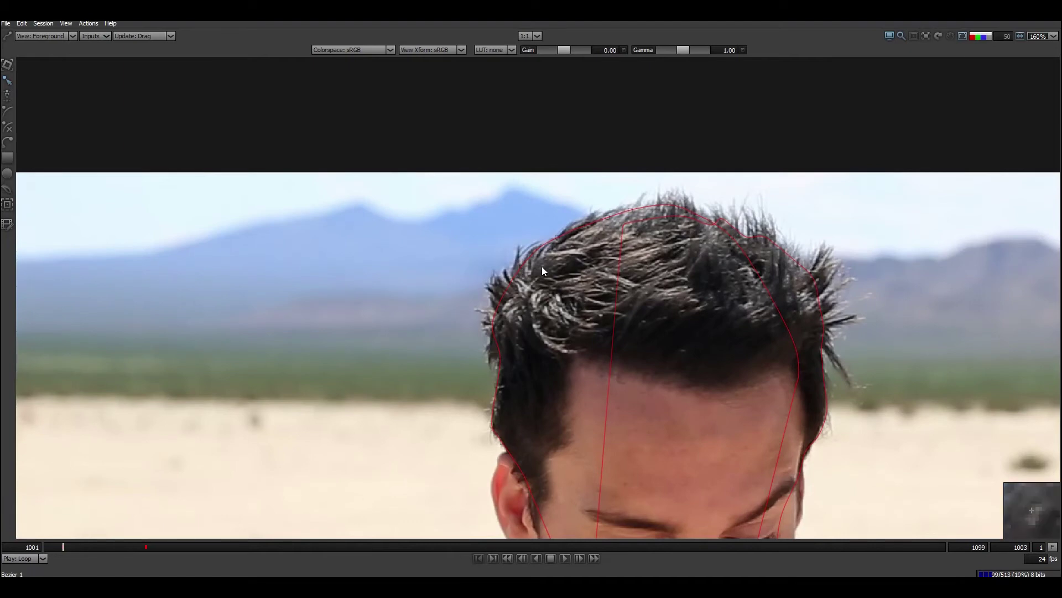
left_click(515, 274)
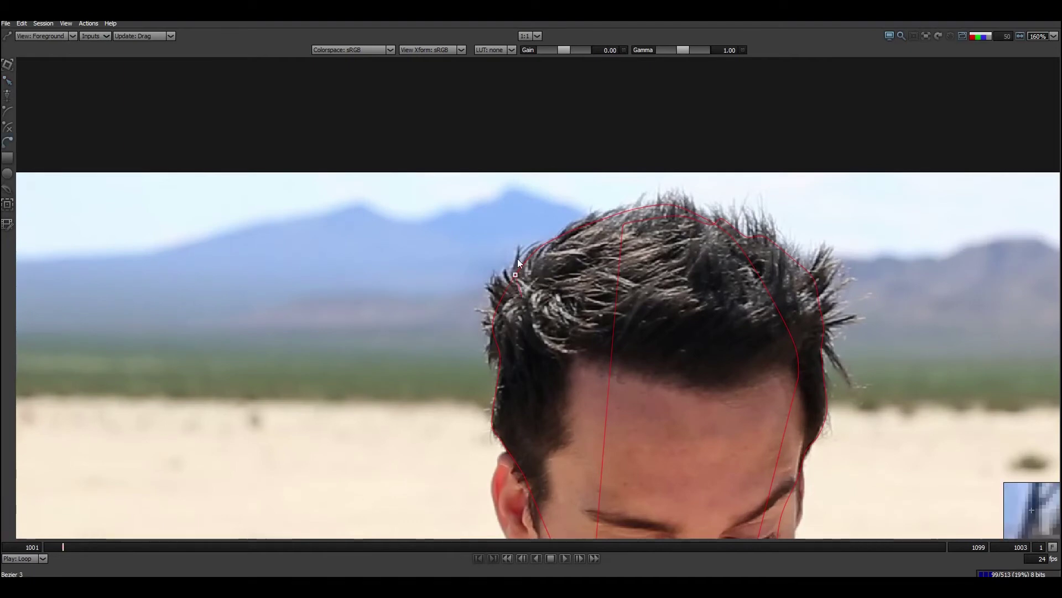
left_click(517, 246)
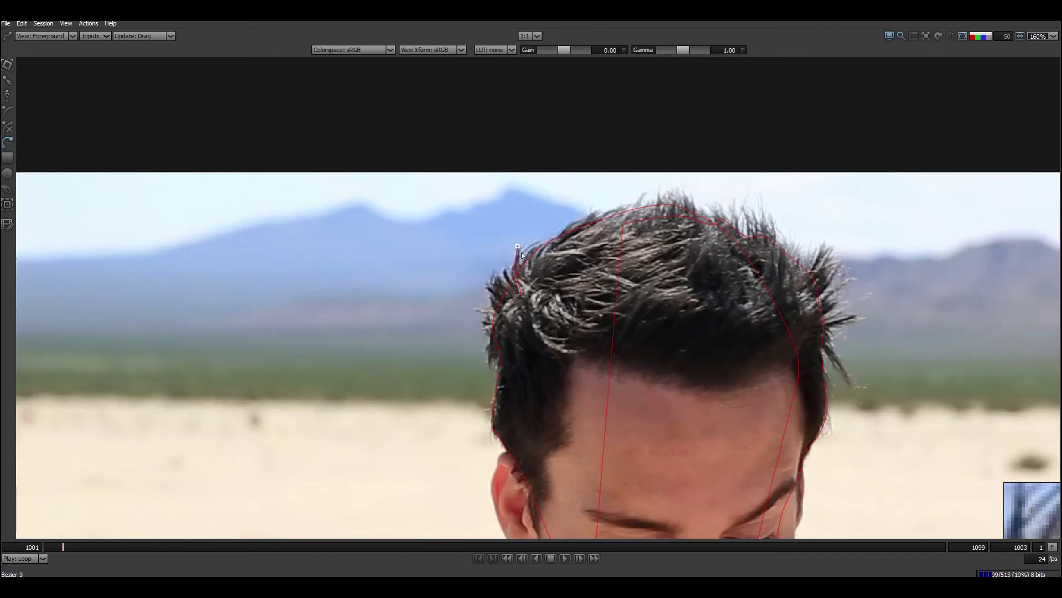
left_click(520, 267)
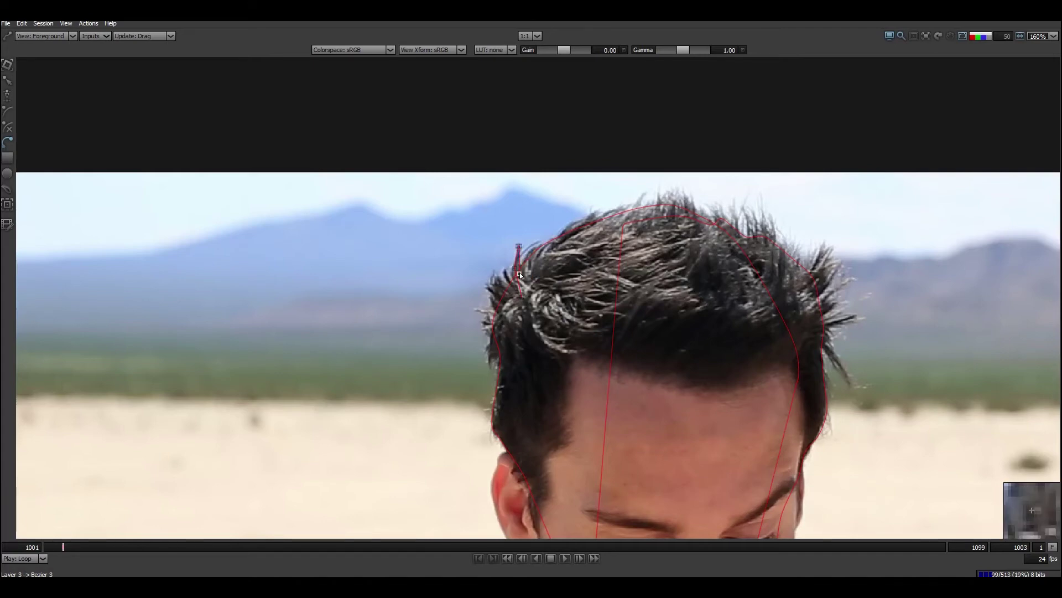
left_click(530, 292)
key("c")
Adjust the new strand shape's tip and select its middle points to follow the curved hair
left_click_drag(483, 225, 516, 272)
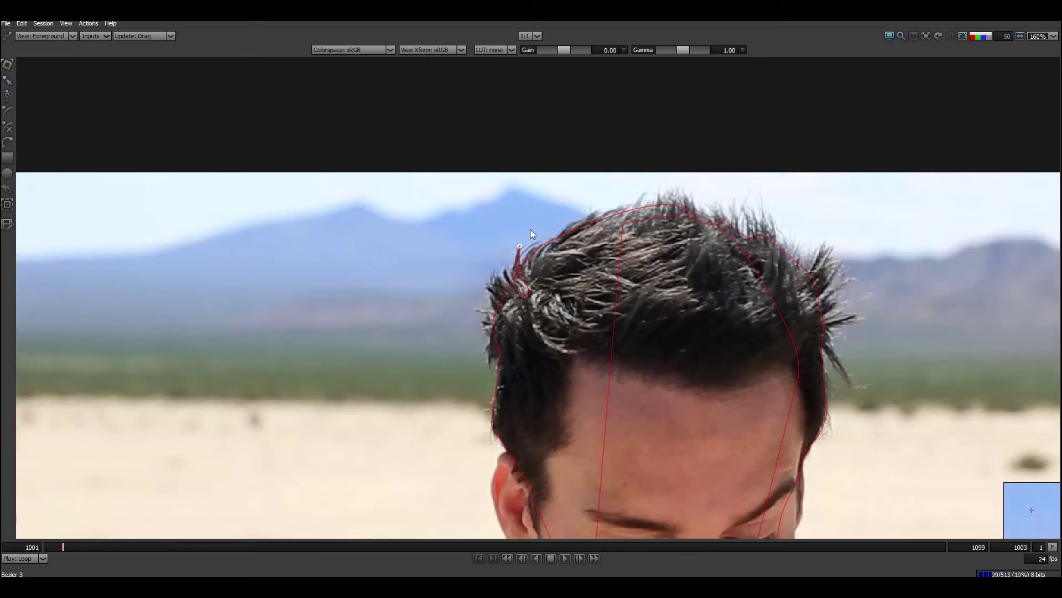
left_click(521, 268)
left_click(496, 257)
scroll(537, 272, "up", 5)
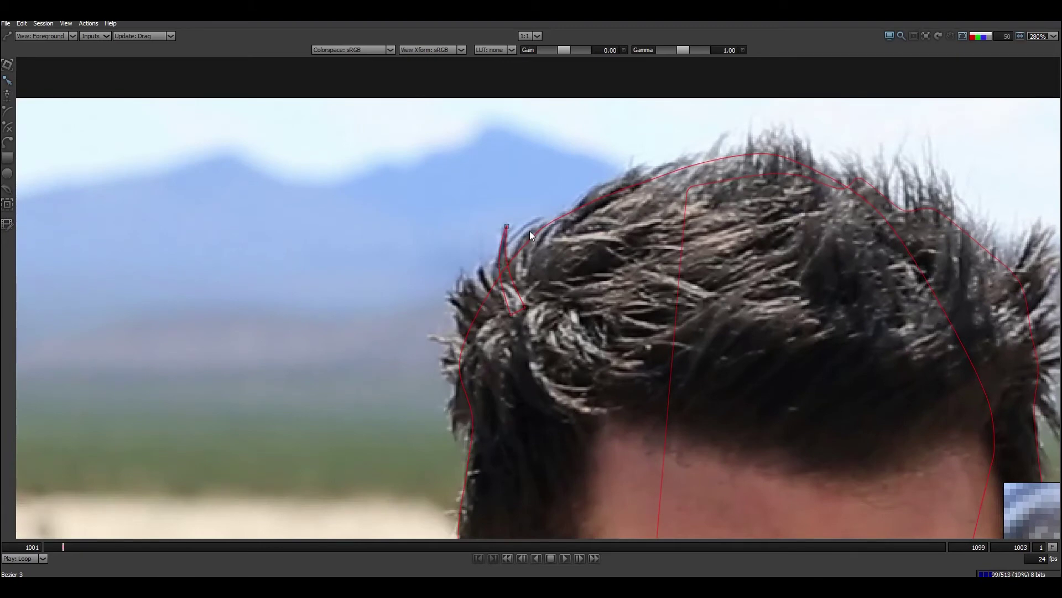
left_click_drag(489, 258, 513, 274)
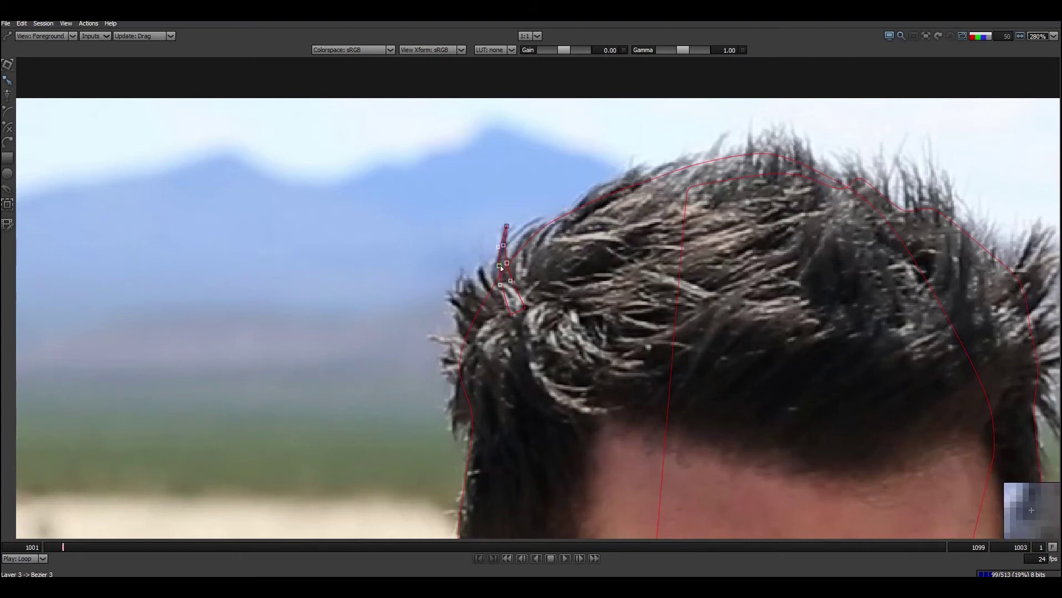
Draw a small closed tapered Bezier shape with a wider base on the background beside the head
left_click(368, 198)
left_click(368, 268)
left_click(388, 264)
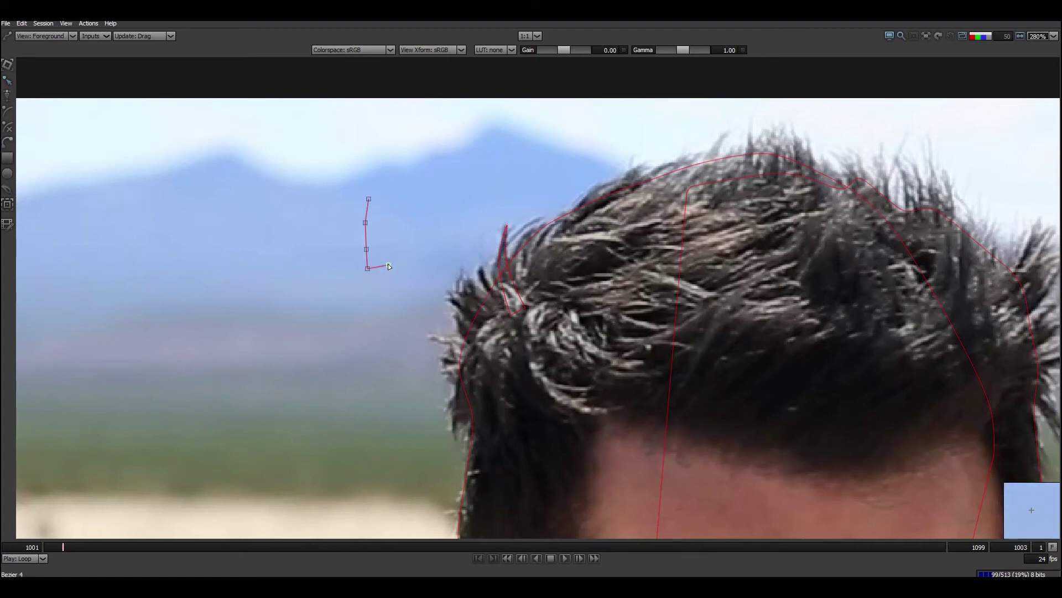
left_click(373, 215)
left_click(372, 206)
left_click(369, 199)
Try nudging the selected points of the tapered background shape sideways
left_click_drag(387, 227, 388, 226)
left_click(393, 188)
key("Left")
key("ctrl+z")
Select the hair strand shape's middle points and nudge them five steps to the left while keeping its tip and base in place
left_click(505, 254)
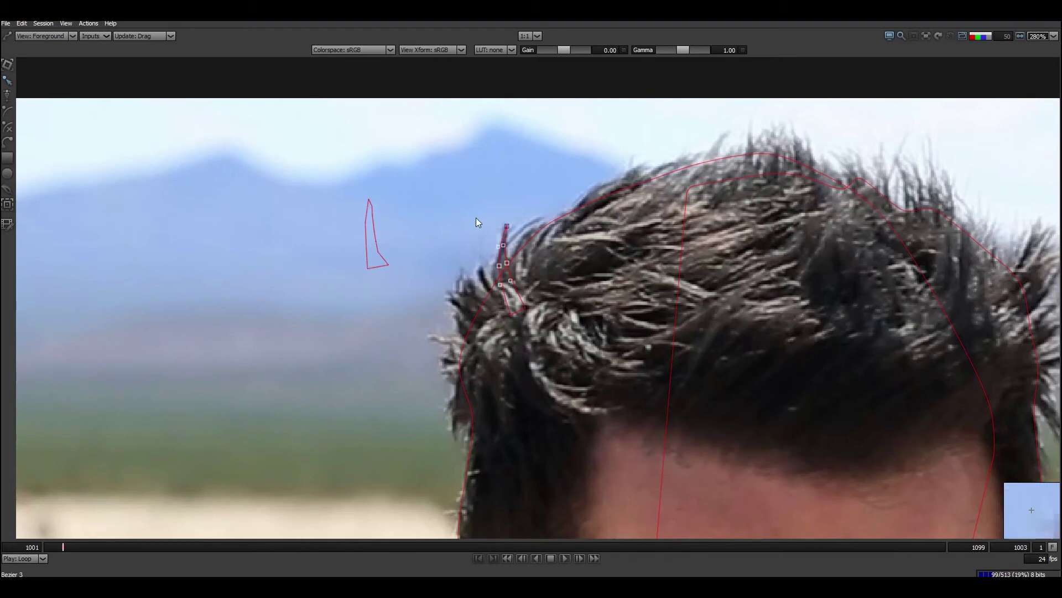
left_click_drag(482, 256, 517, 274)
left_click(509, 241)
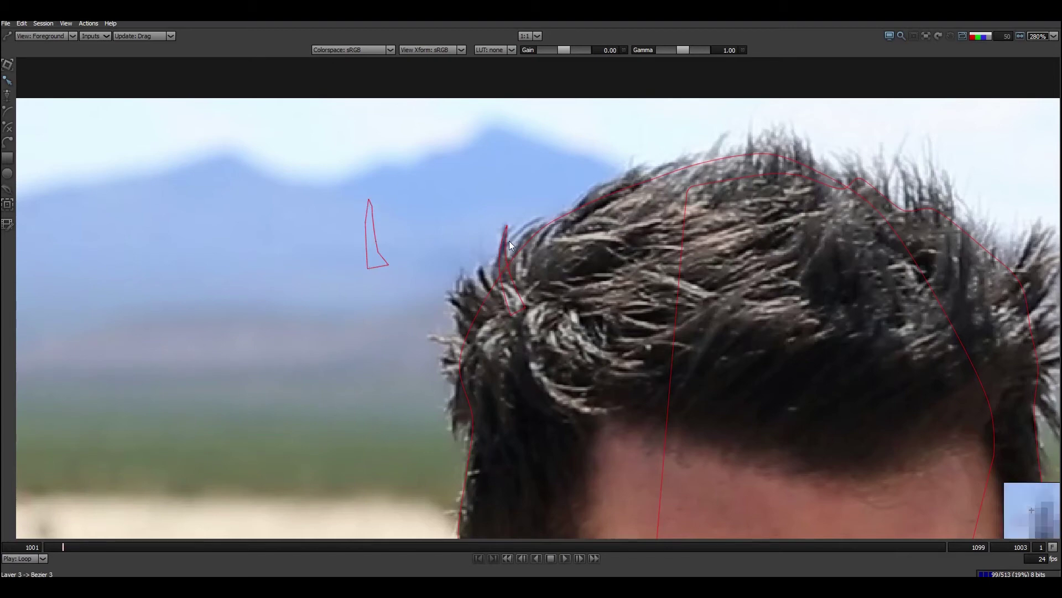
left_click_drag(510, 271, 550, 274)
key("Left")
key("Left")
key("Left")
key("Left")
key("Left")
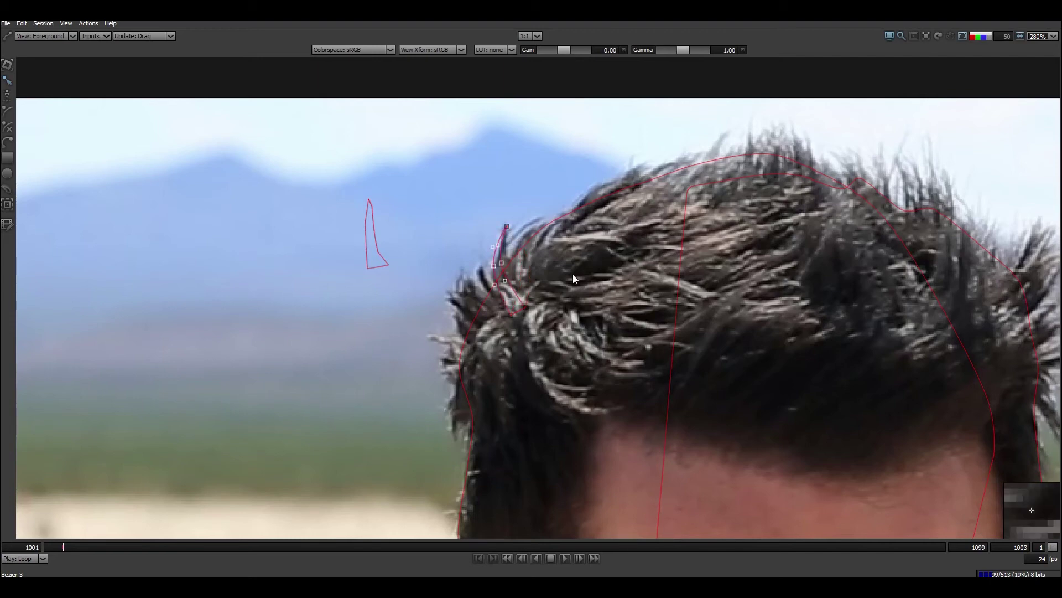
Nudge the hair strand shape's selected middle points right, up and back left until the shape follows the curved hair
key("Down")
key("Up")
key("Right")
key("Right")
key("Up")
key("Right")
key("Right")
key("Right")
key("Right")
key("Right")
key("Right")
key("Right")
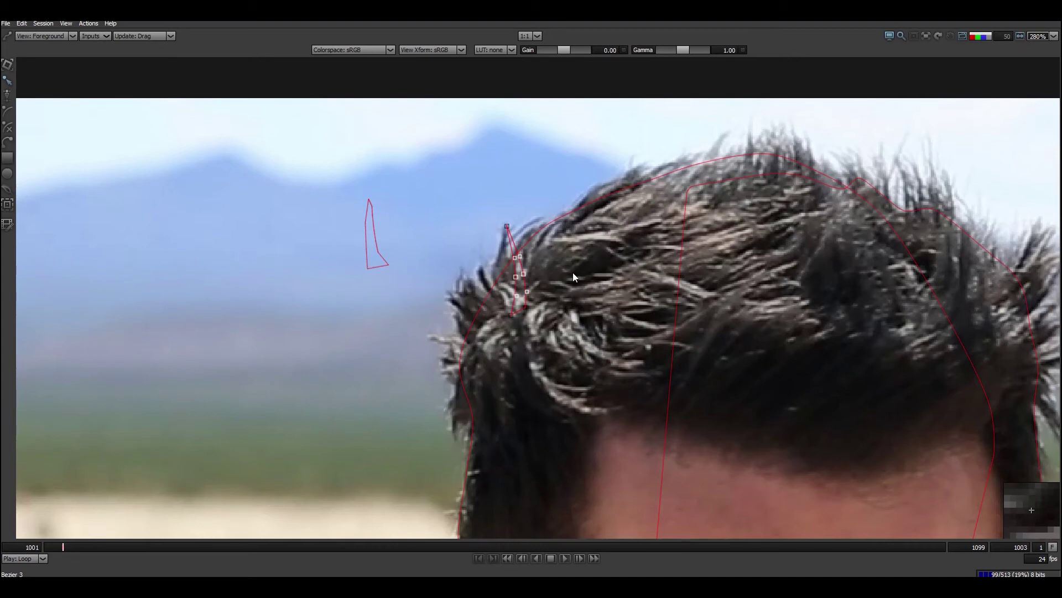
key("Up")
key("Up")
key("Up")
key("Up")
key("Up")
key("Up")
key("Up")
key("Up")
key("Up")
key("Up")
key("Left")
key("Left")
key("Left")
key("Left")
key("Left")
key("Left")
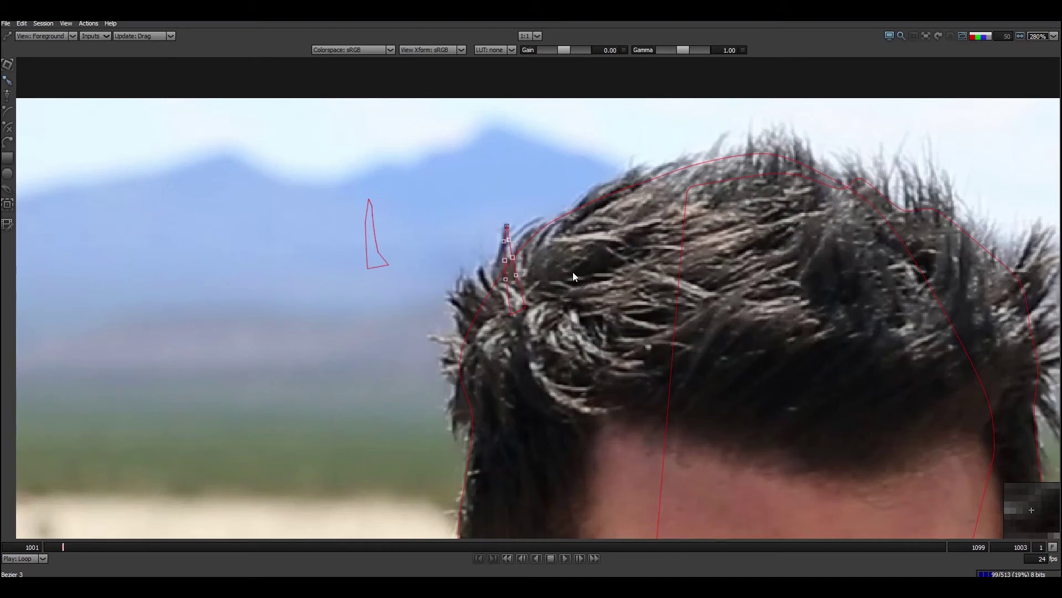
key("Left")
key("Left")
key("Left")
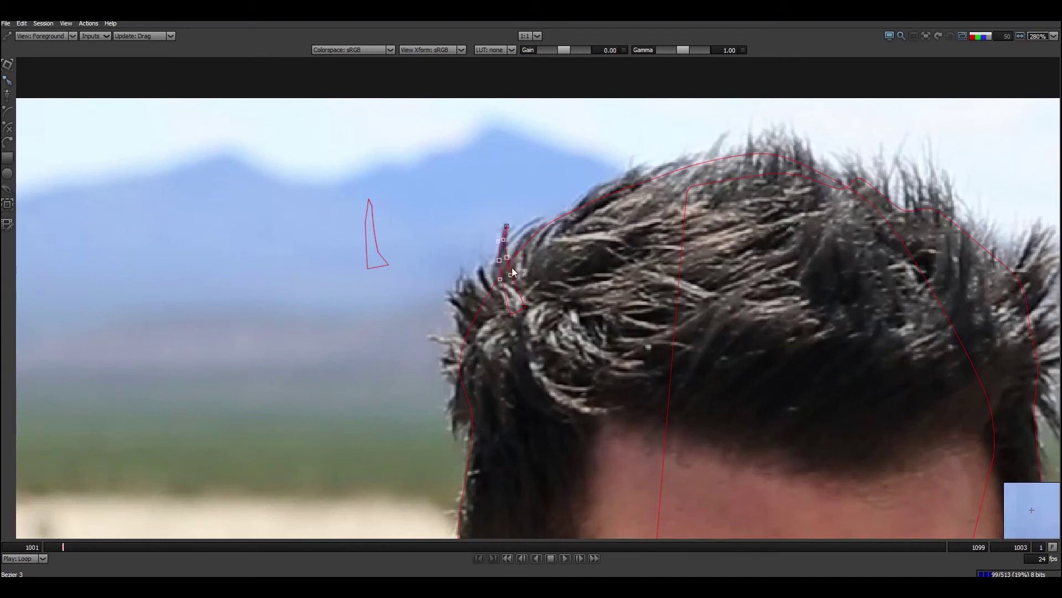
Delete the tapered practice shape on the background and reselect the hair strand shape
left_click(373, 256)
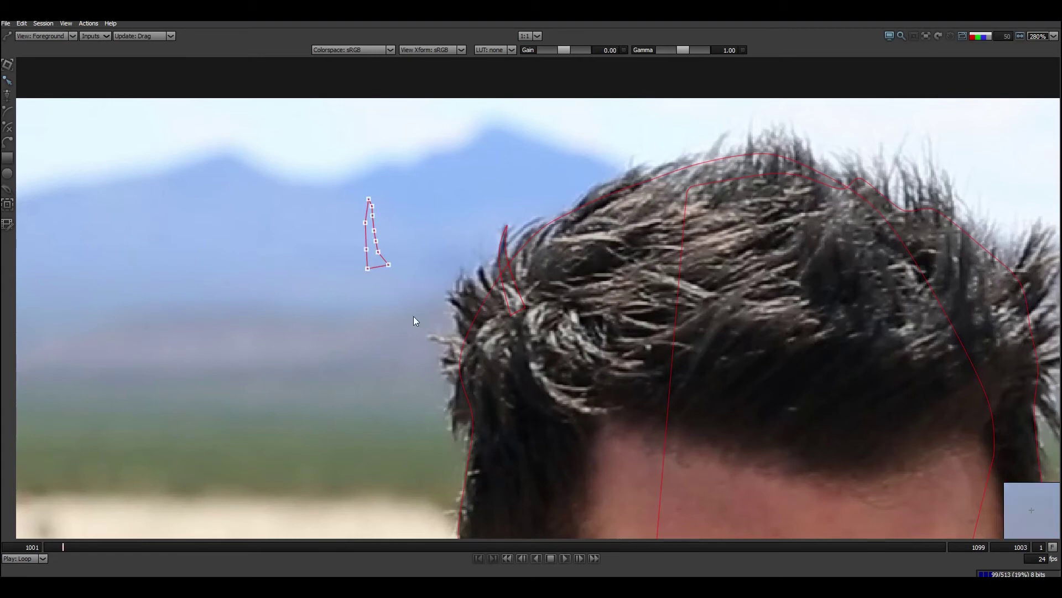
key("Delete")
left_click(508, 263)
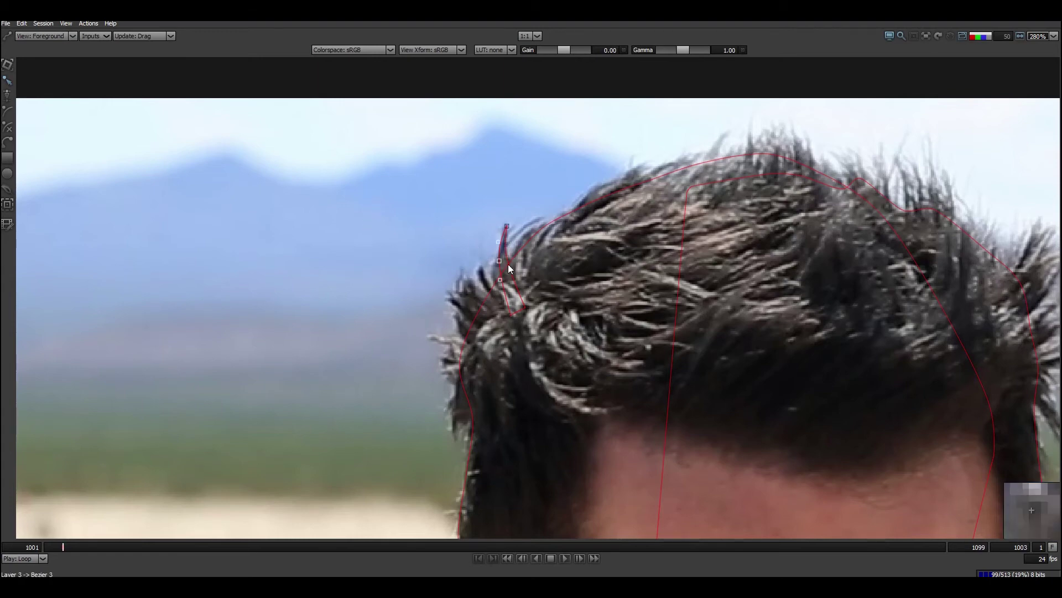
left_click(510, 253)
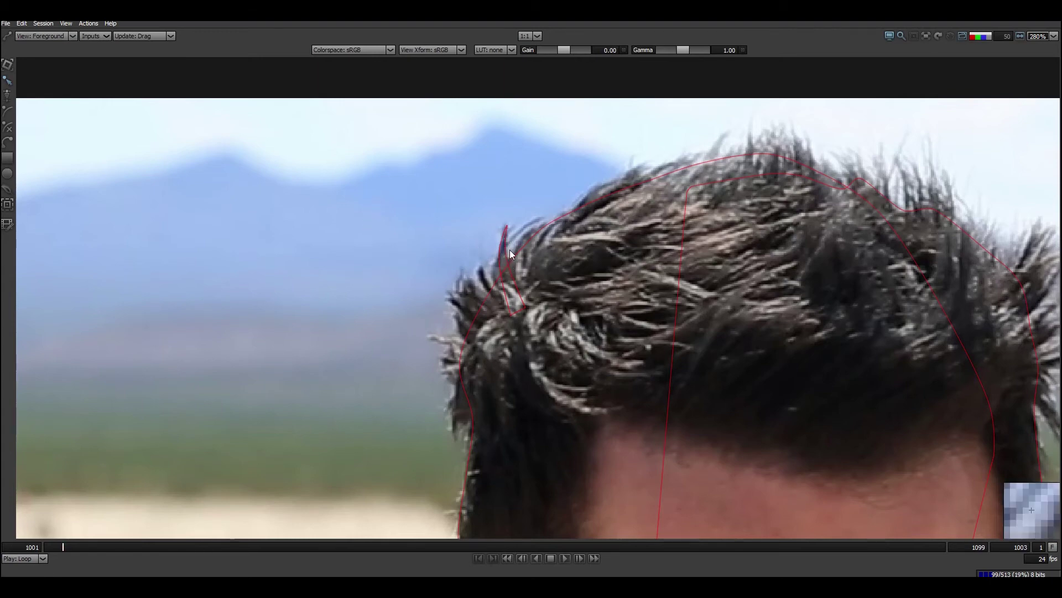
left_click(545, 243)
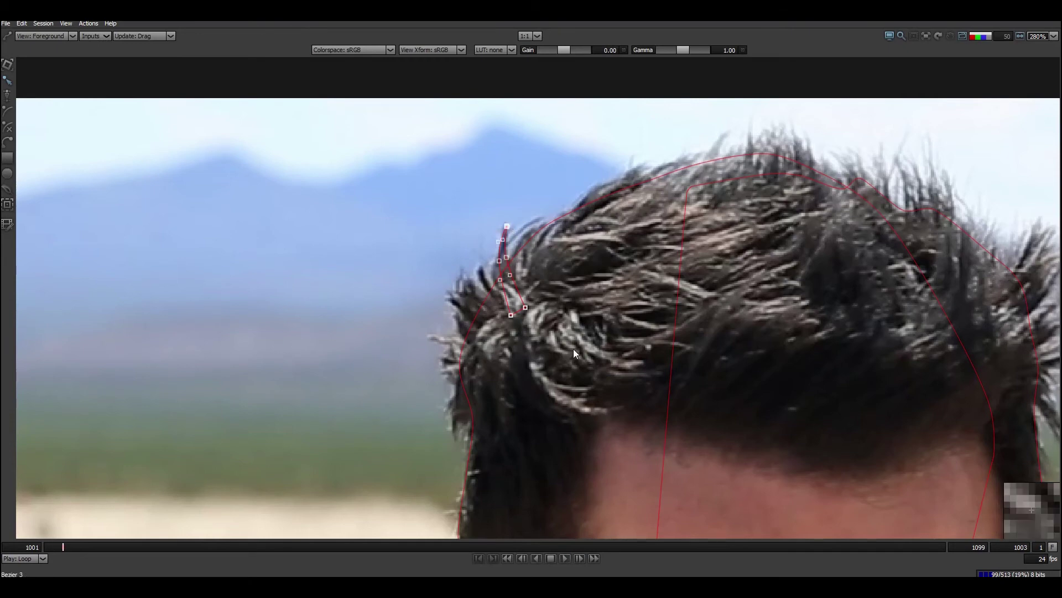
Bring back the project, object list, properties and timeline panels around the viewer
key("grave")
left_click_drag(728, 280, 472, 218)
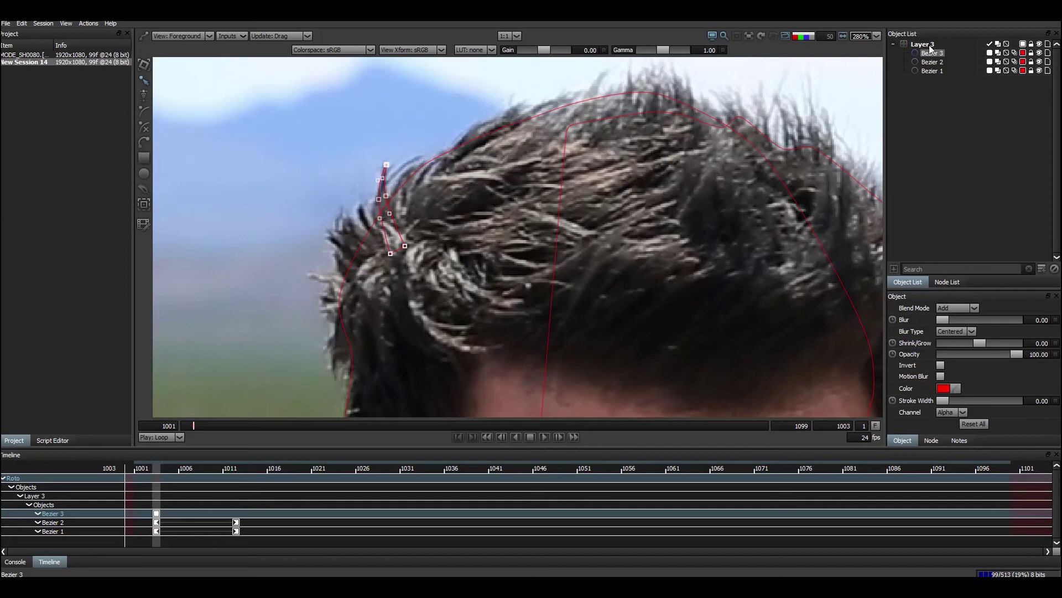
left_click(363, 142)
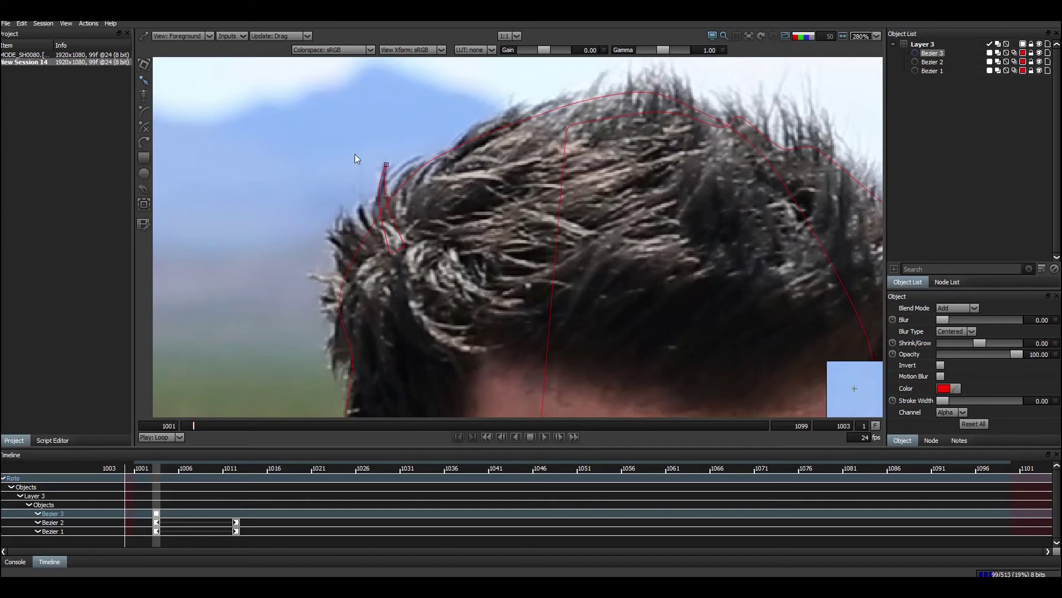
Duplicate the hair strand shape and move the copy onto the next strand lower on the head's edge
left_click(383, 186)
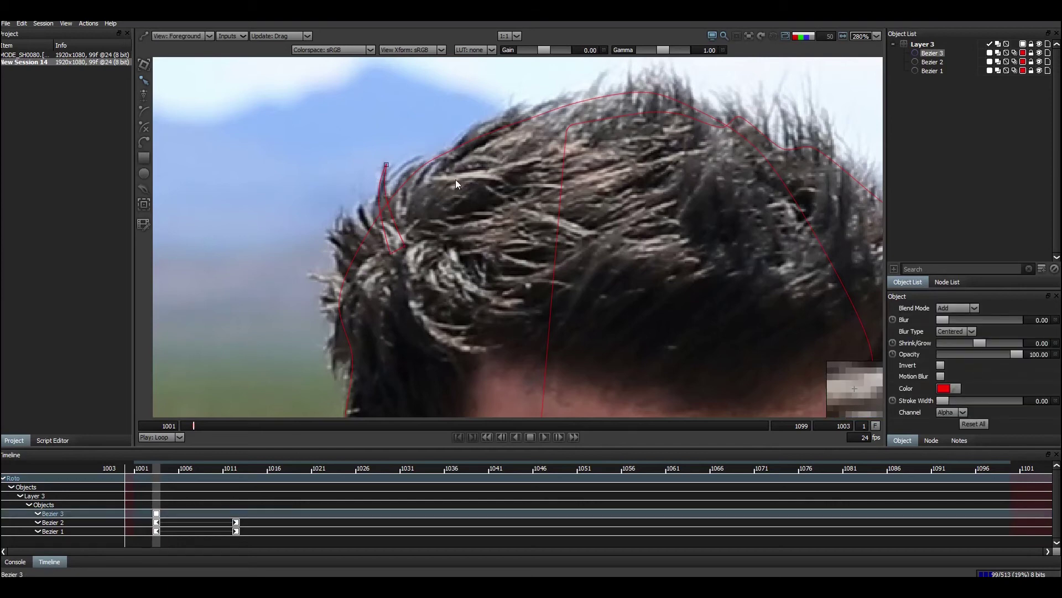
key("ctrl+v")
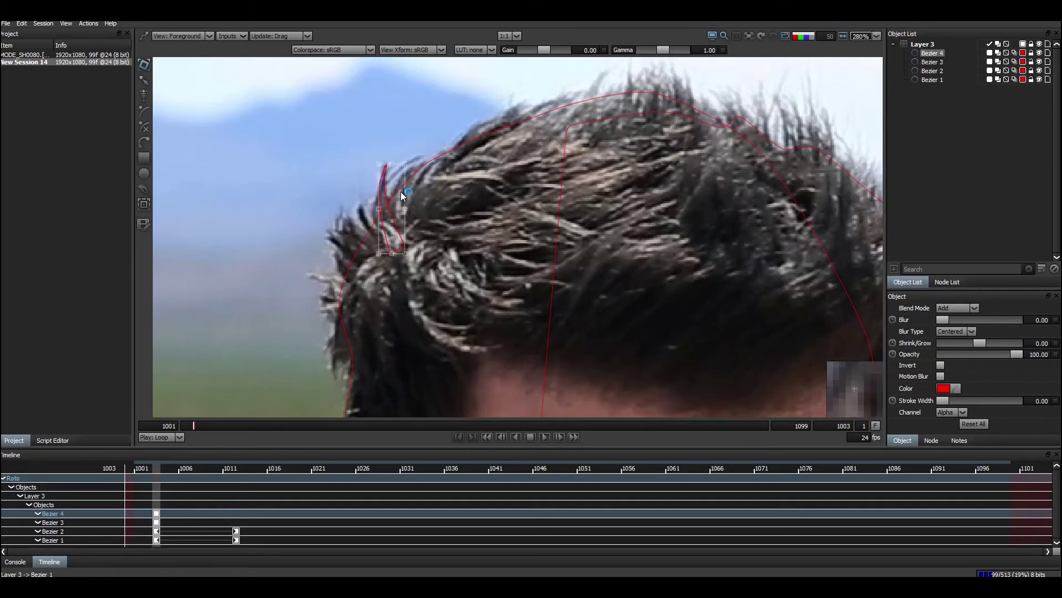
key("t")
left_click_drag(437, 148, 406, 193)
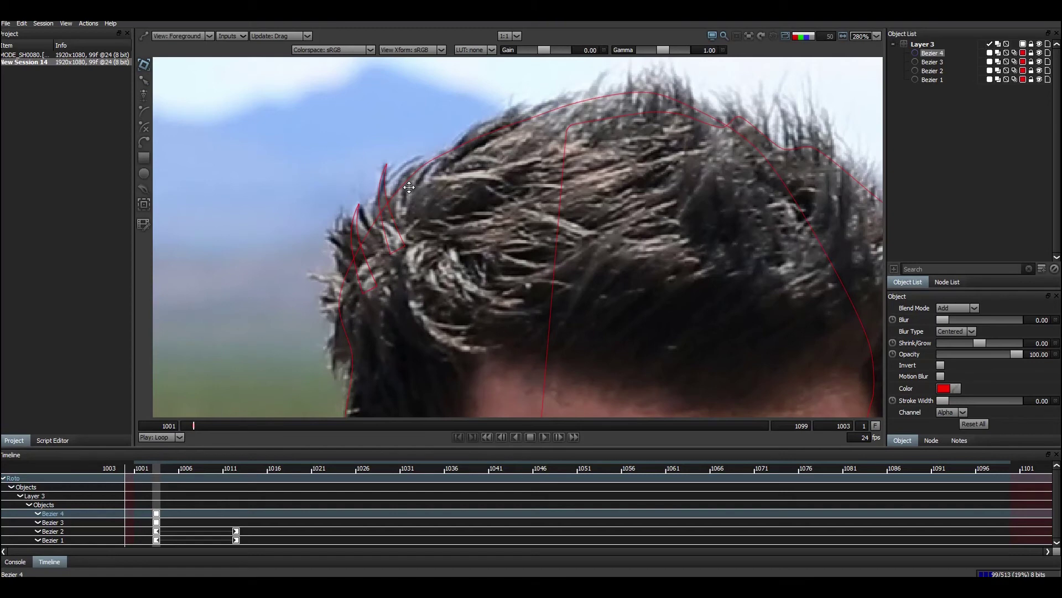
Rotate the copied strand shape about its tip so its base runs into the hair, and deselect it
left_click(358, 207)
left_click_drag(374, 303, 408, 299)
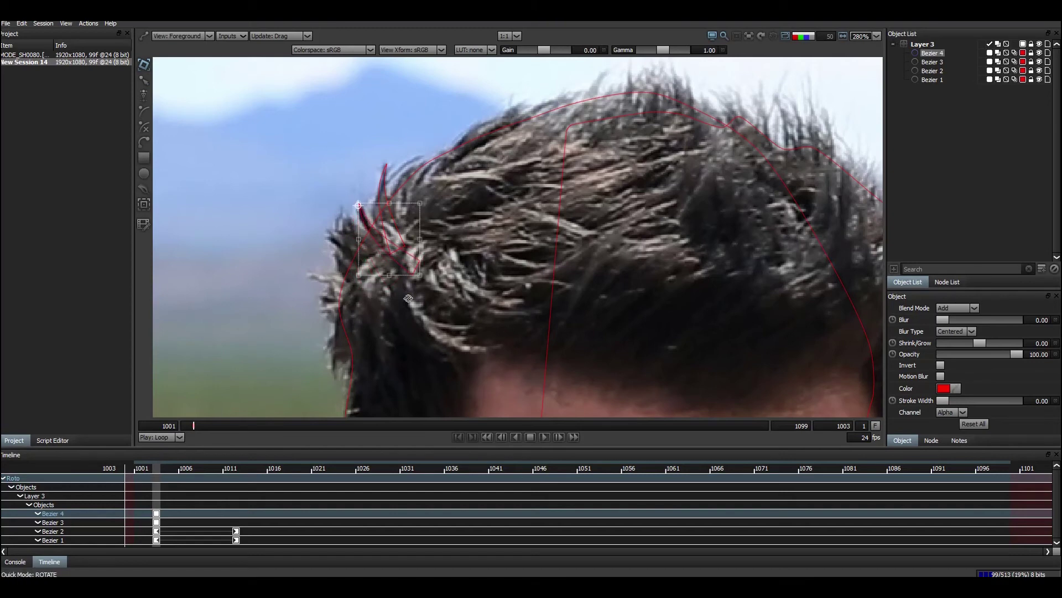
key("r")
left_click_drag(325, 183, 393, 249)
left_click(334, 187)
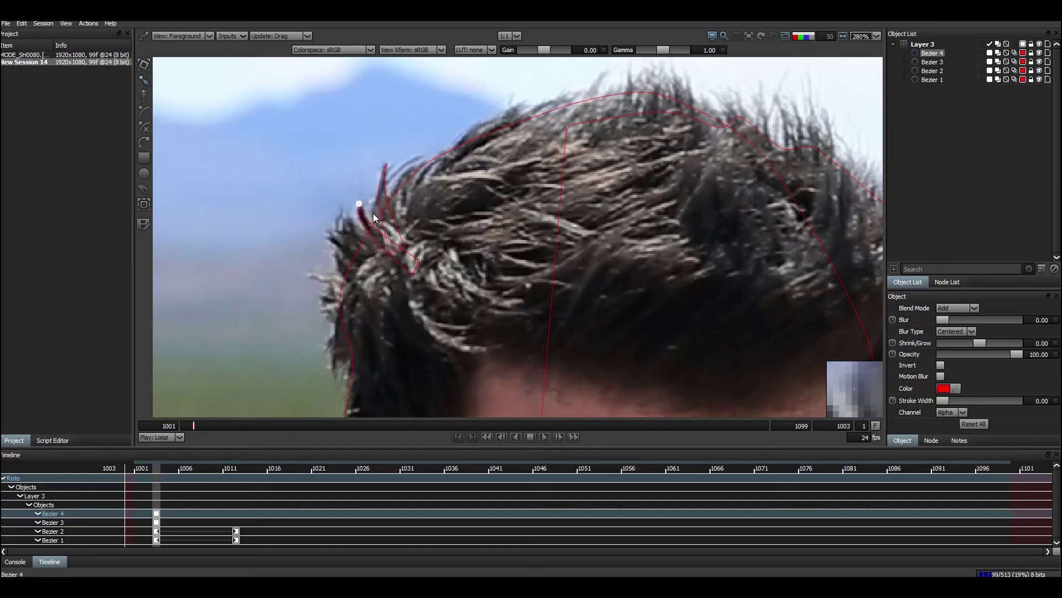
left_click(330, 186)
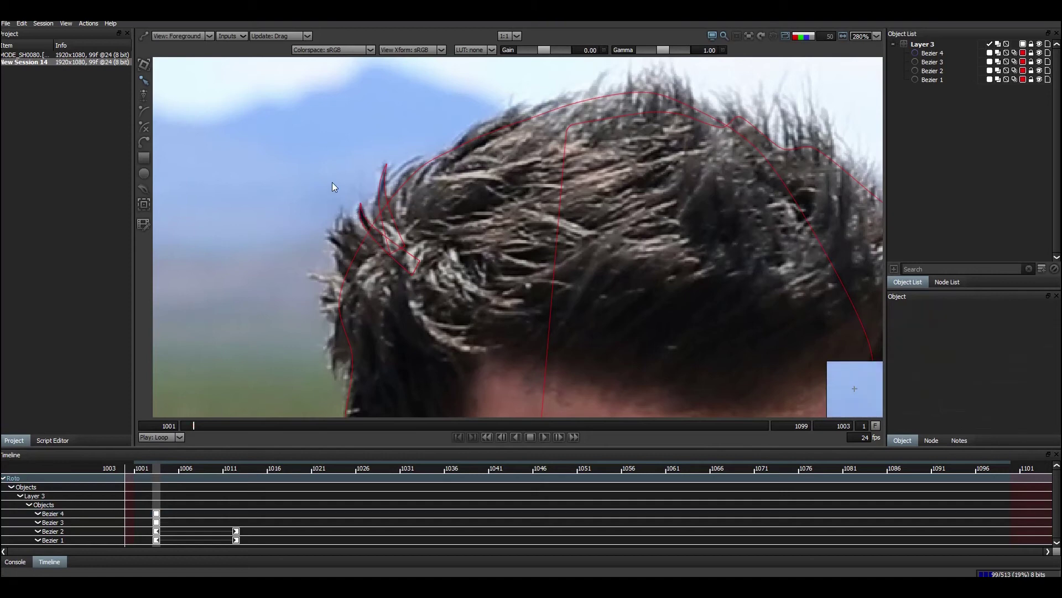
Duplicate the rotated strand shape, and move and slightly rotate the new copy onto the next strand down
left_click(367, 220)
key("ctrl+v")
key("t")
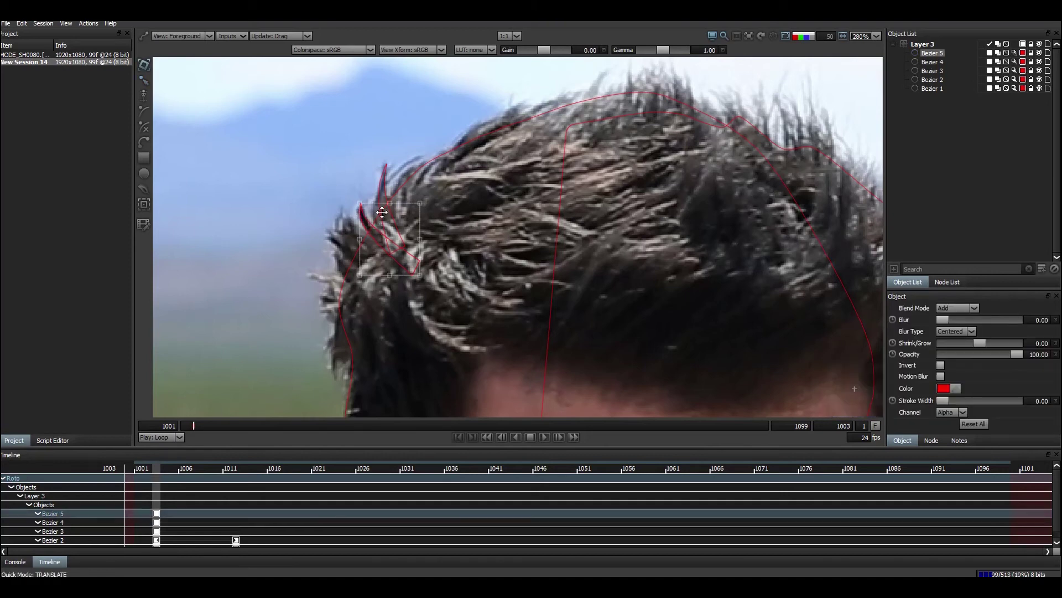
left_click_drag(382, 211, 370, 223)
left_click_drag(393, 285, 403, 278)
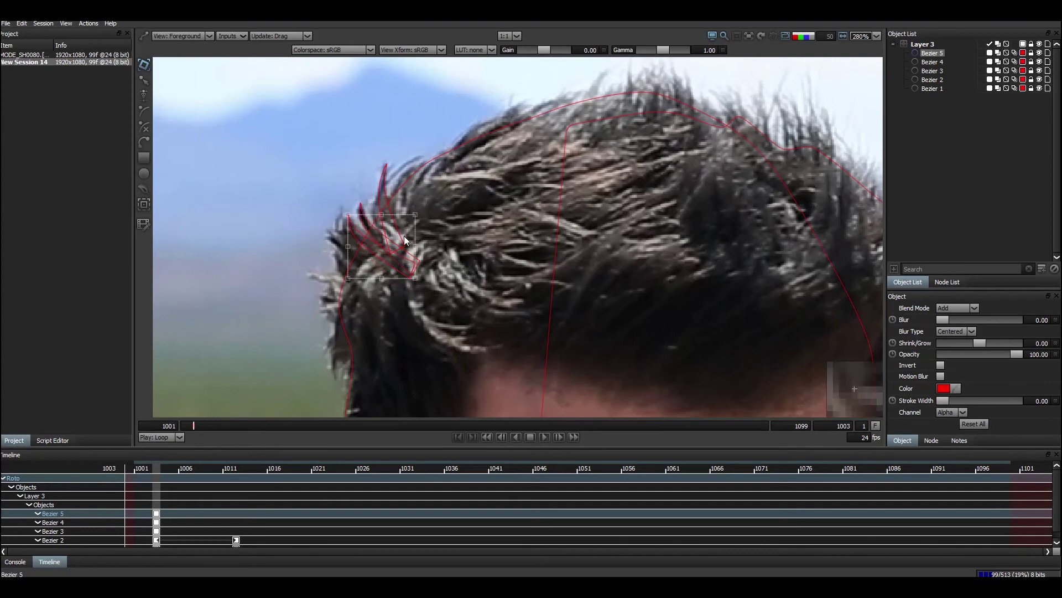
left_click(311, 194)
key("r")
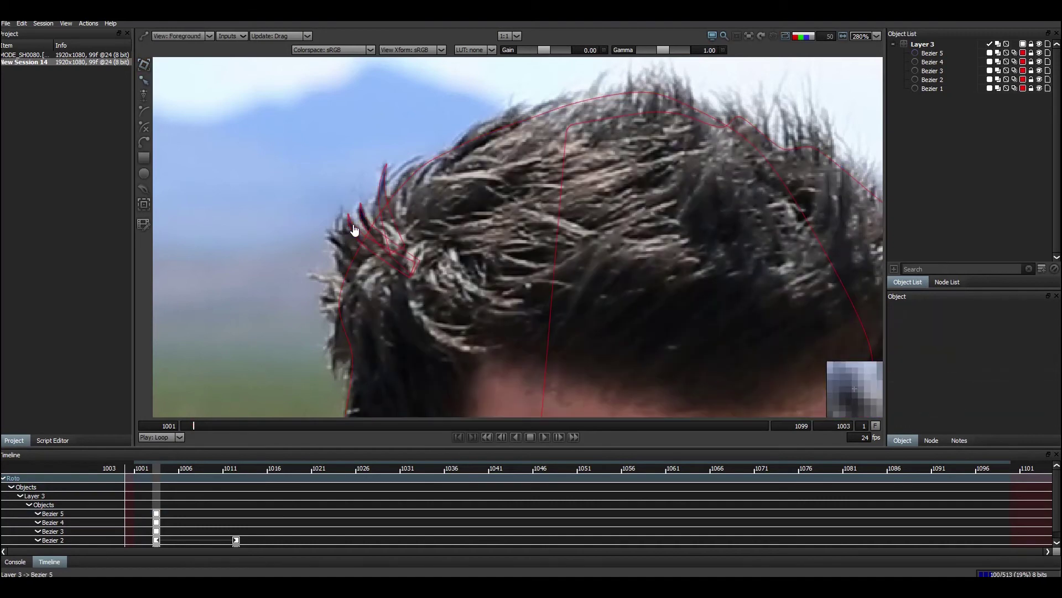
Fine-tune the tip and upper points of the lowest strand shape to fit the hair
left_click(354, 232)
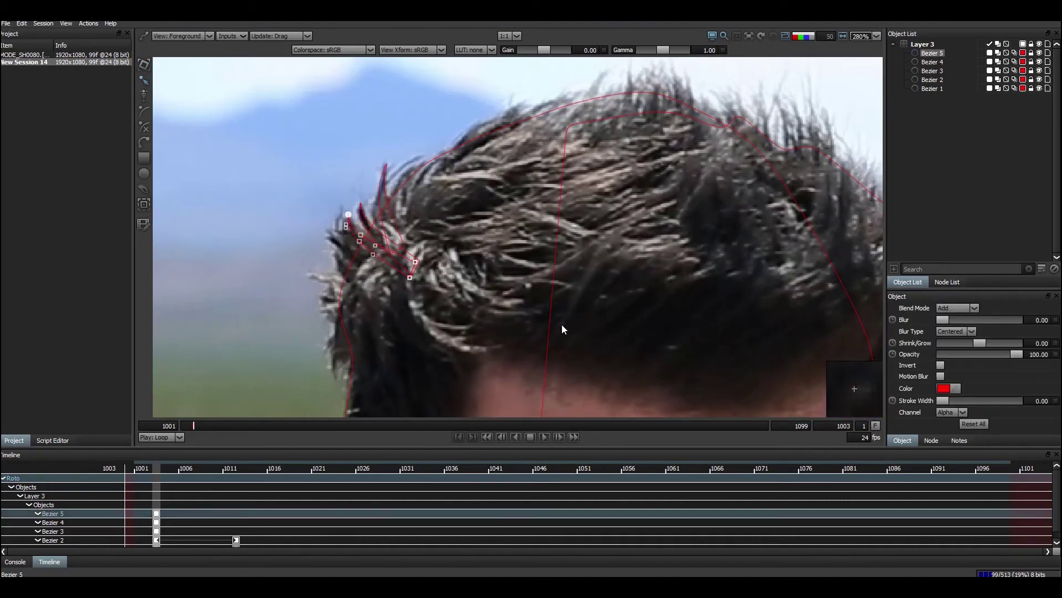
left_click(348, 214)
left_click(361, 234)
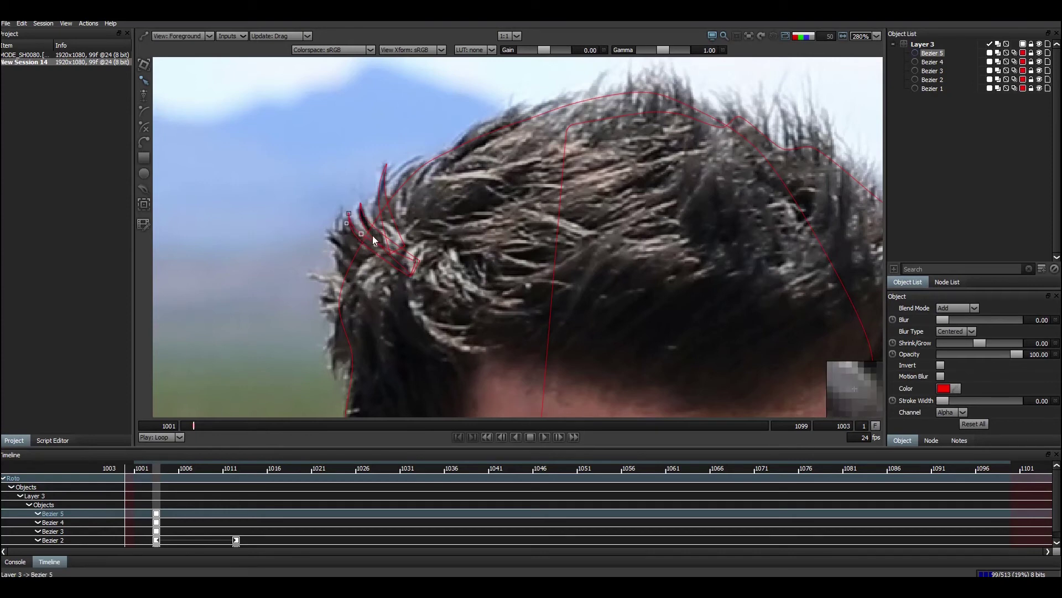
left_click(327, 201)
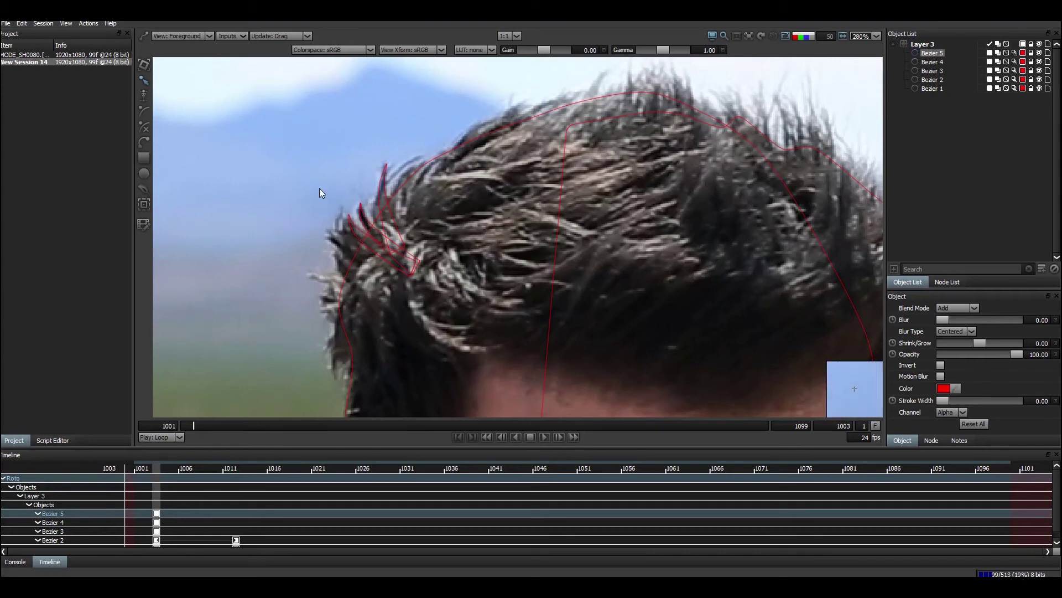
key("3")
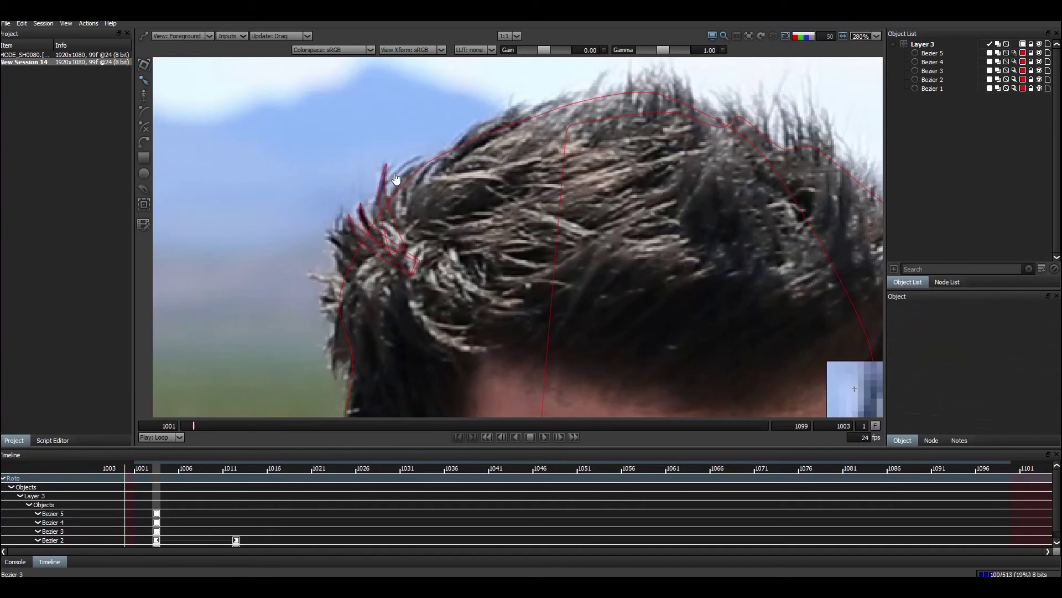
Duplicate the tall original strand shape, and move and rotate the copy onto the hair above it, leaning toward the crown
left_click(387, 165)
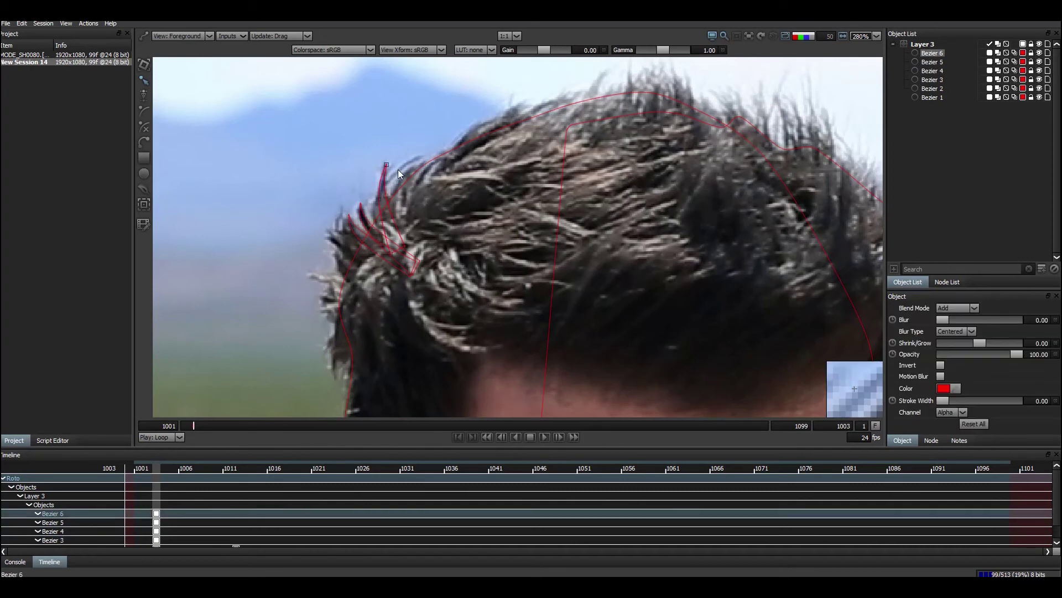
key("q")
left_click_drag(437, 199, 443, 242)
key("w")
left_click_drag(408, 203, 439, 190)
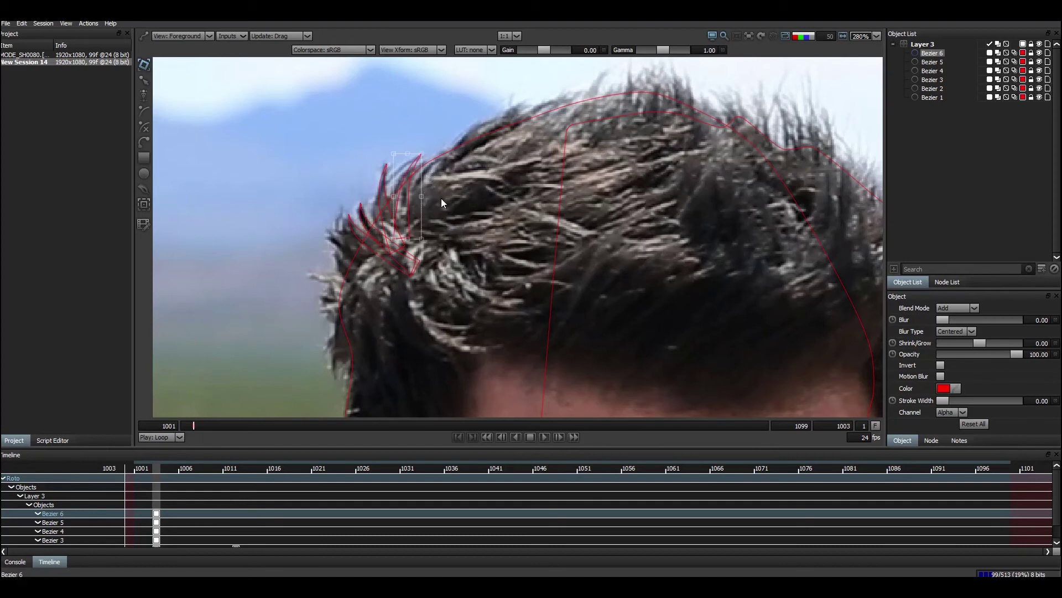
Reshape the leaning strand copy by moving its middle points outward to follow the curved hair
left_click(440, 198)
left_click(421, 201)
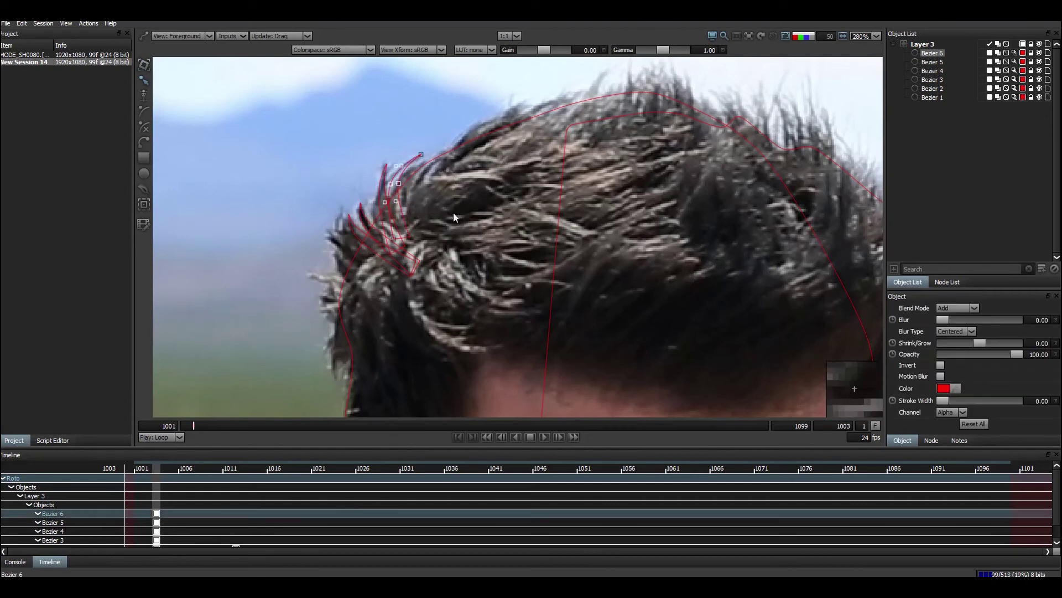
left_click_drag(409, 236, 399, 236)
left_click_drag(385, 184, 384, 184)
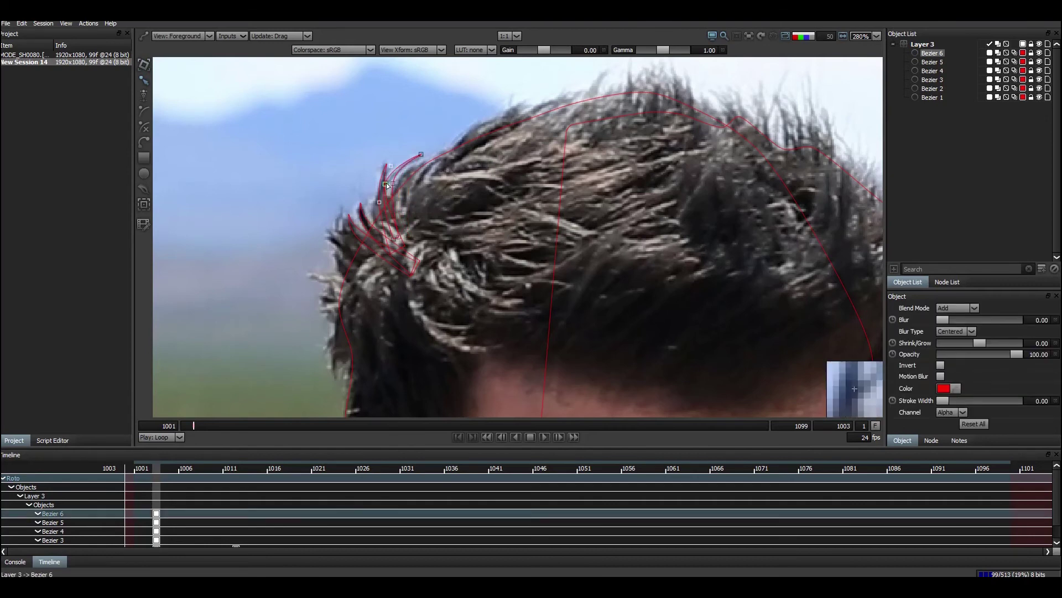
left_click(423, 165)
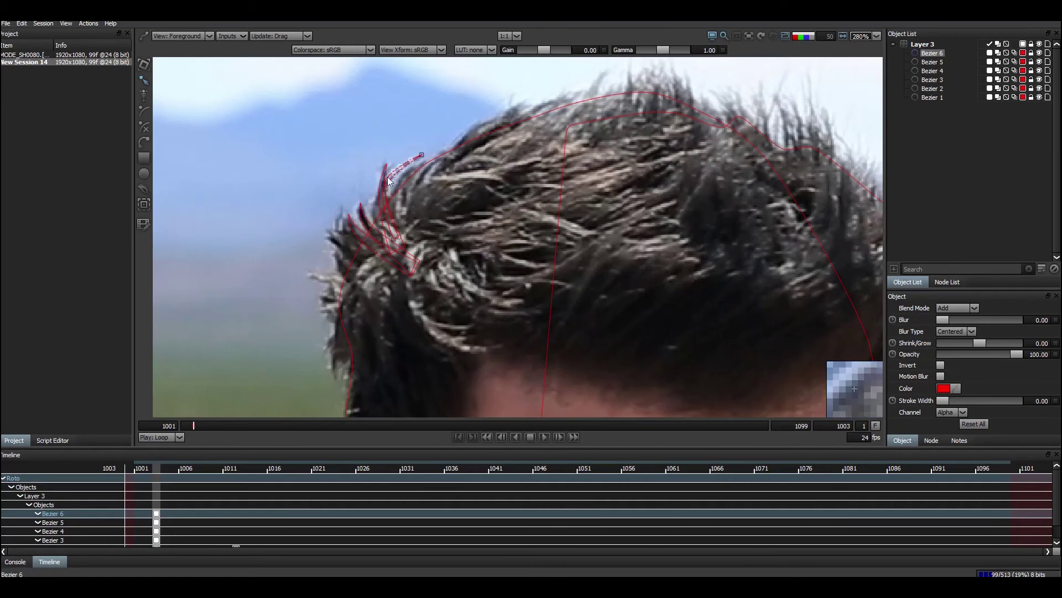
Refine the leaning strand shape's upper and middle points to form a thin, smooth curve along the hair
left_click_drag(338, 137, 443, 197)
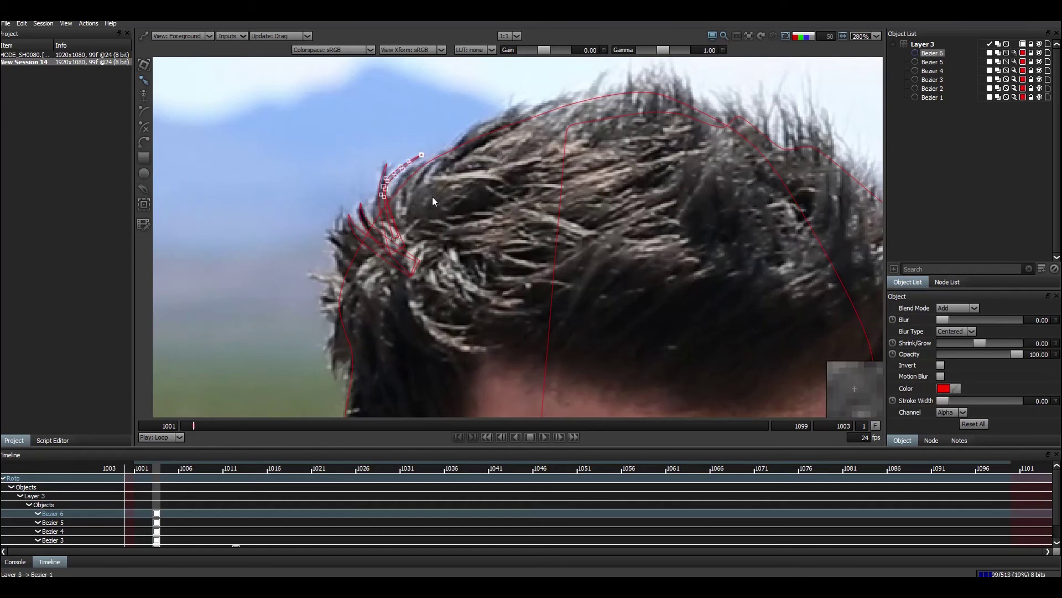
left_click(397, 167)
left_click(398, 177)
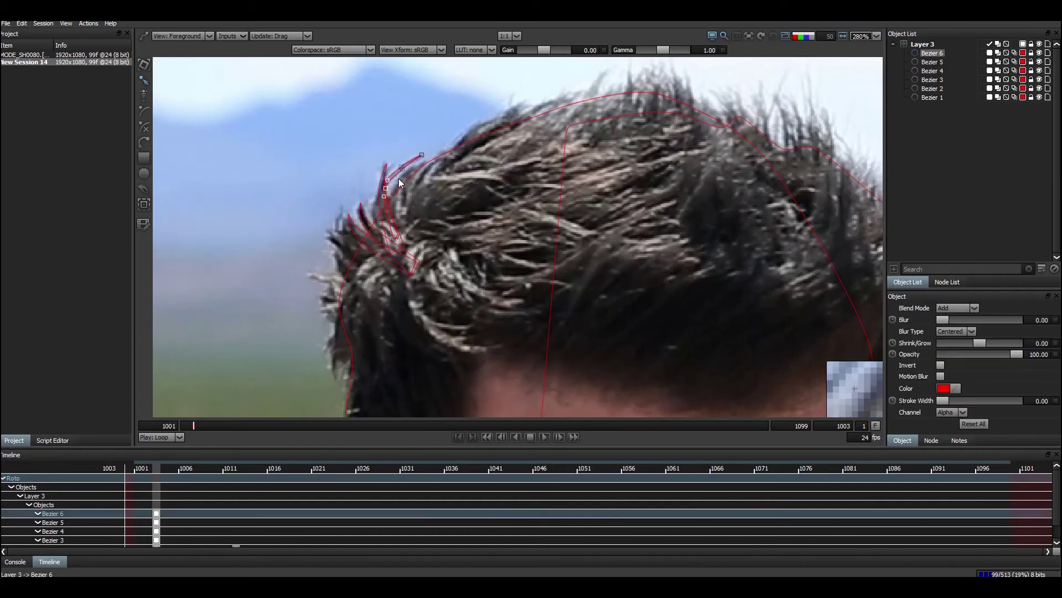
left_click_drag(350, 145, 450, 187)
left_click(447, 184)
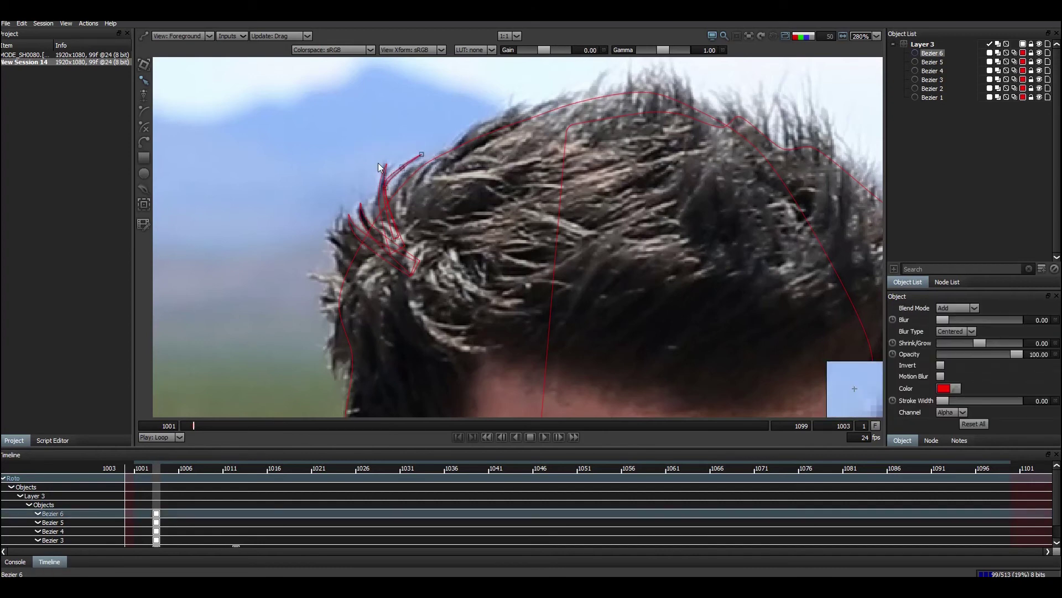
left_click(417, 181)
left_click(409, 159)
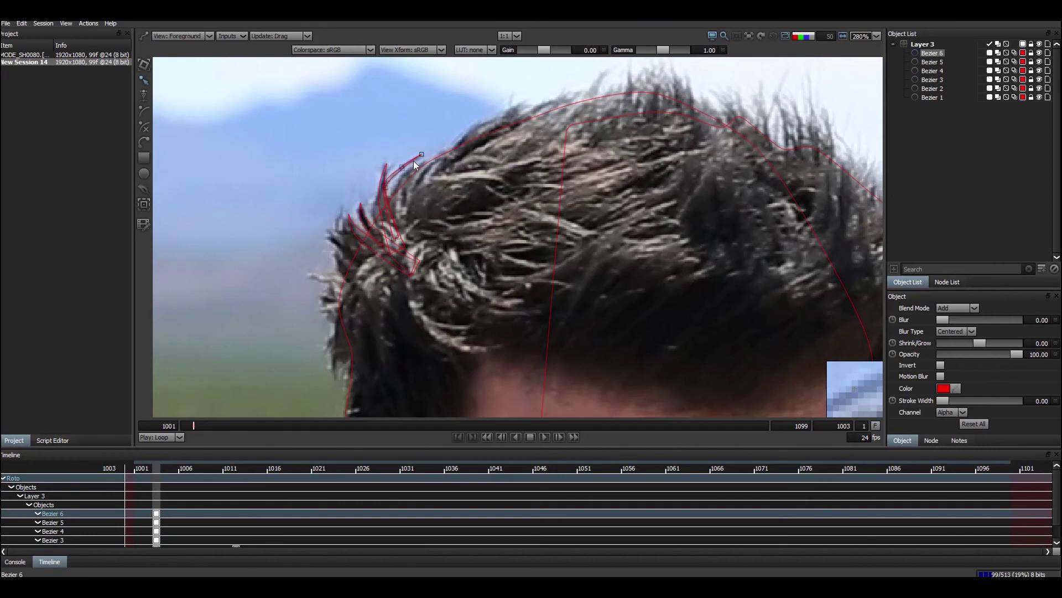
Duplicate the curved strand shape and fit the copy's points to the adjacent hair just inside it
key("ctrl+d")
mouse_move(413, 161)
left_mouse_down()
mouse_move(423, 163)
mouse_move(396, 149)
left_mouse_up()
key("q")
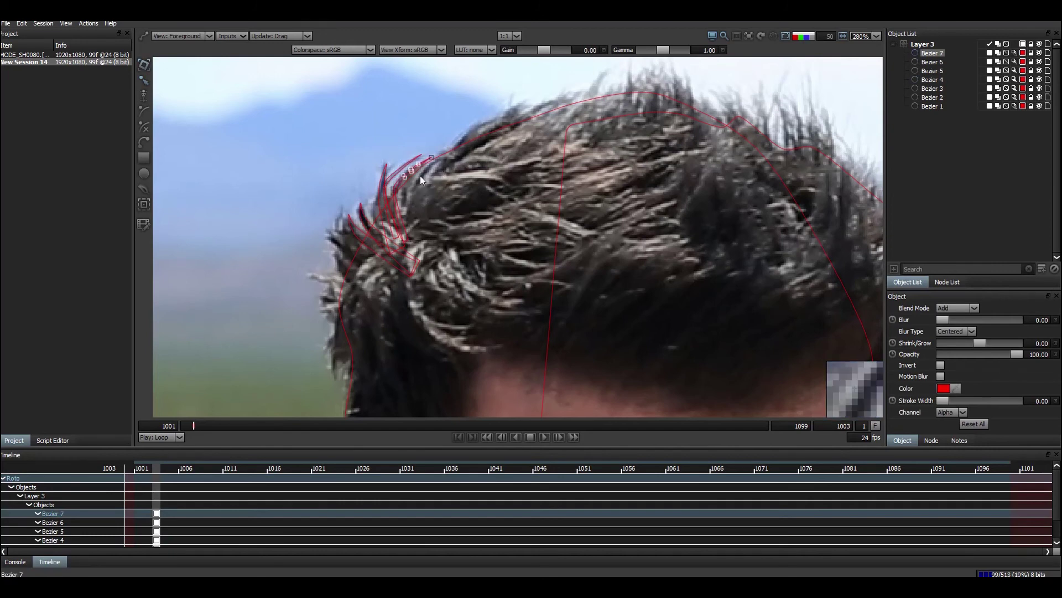
left_click(396, 191)
left_click_drag(361, 135, 403, 198)
left_click_drag(383, 128, 427, 175)
left_click(420, 134)
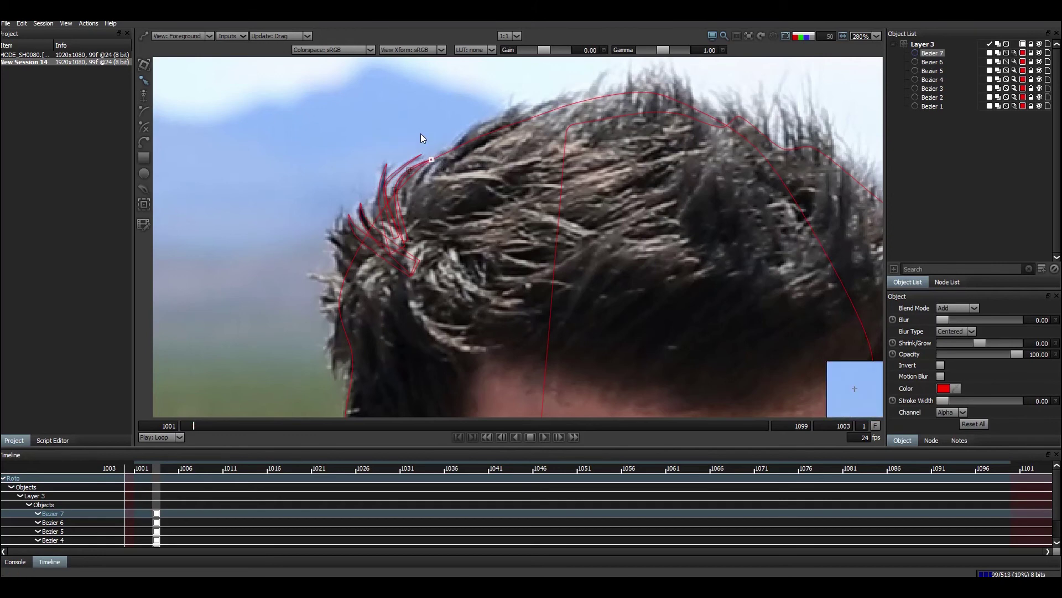
Display the output matte and inspect the strand shapes against the whole head silhouette
key("2")
key("a")
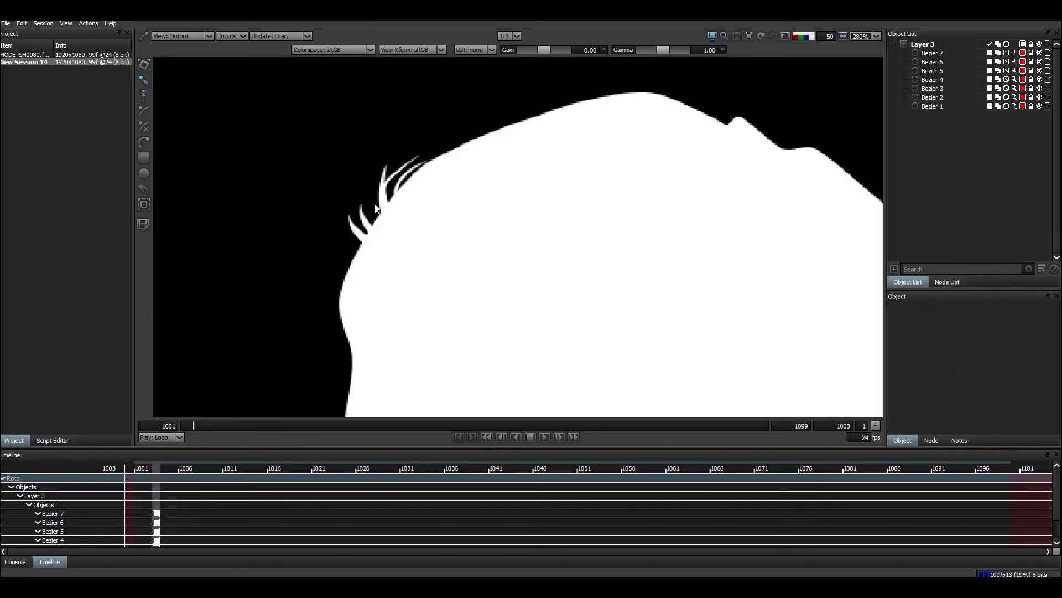
scroll(418, 176, "down", 2)
scroll(419, 178, "down", 2)
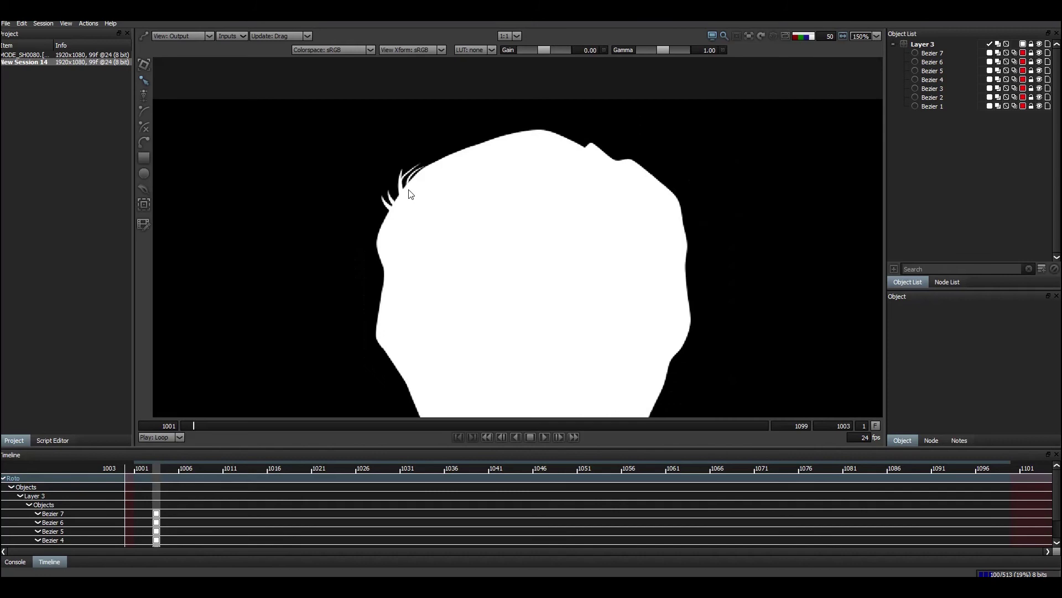
Switch the viewer from the output matte back to the foreground footage
scroll(481, 190, "up", 1)
key("1")
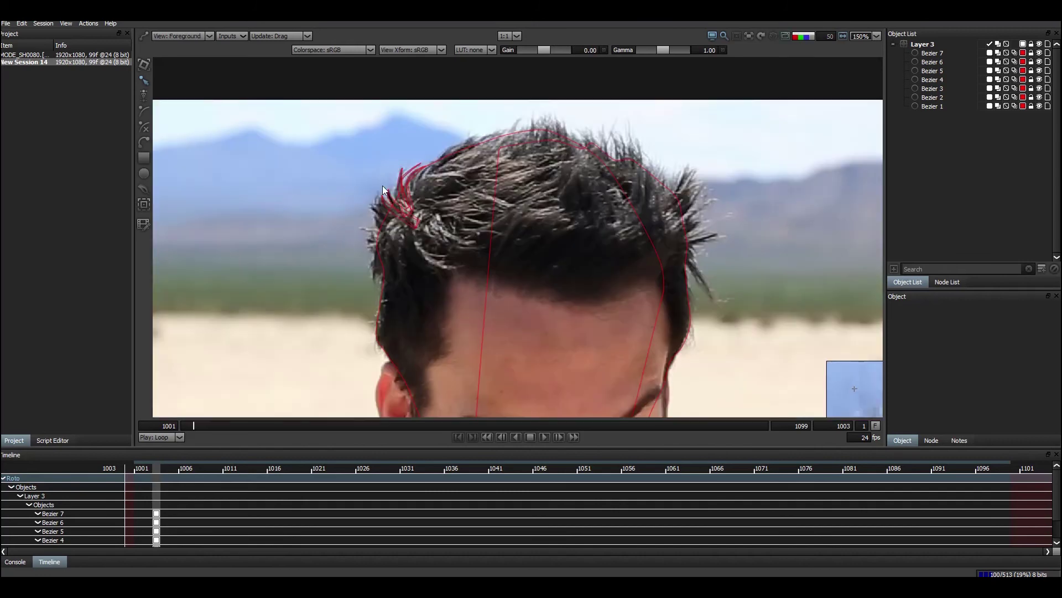
scroll(382, 187, "up", 1)
key("b")
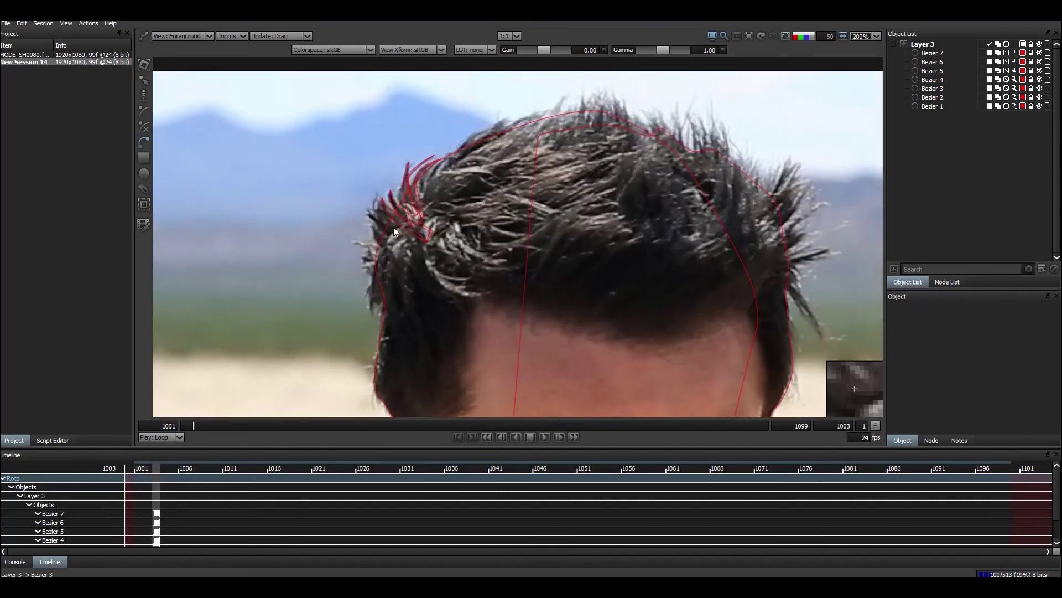
left_click(397, 240)
left_click(378, 218)
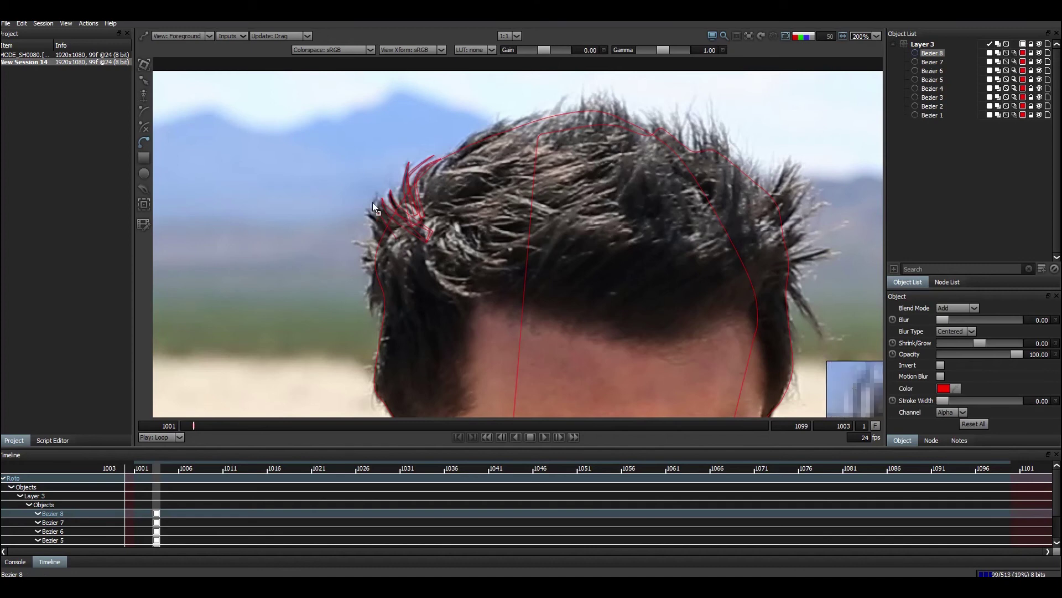
key("ctrl+z")
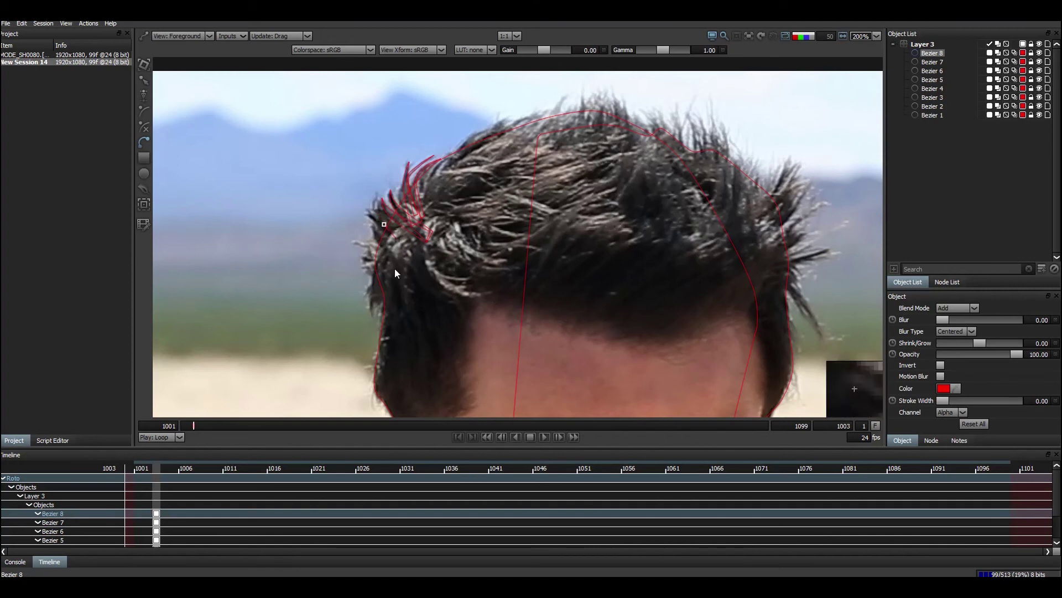
left_click(377, 210)
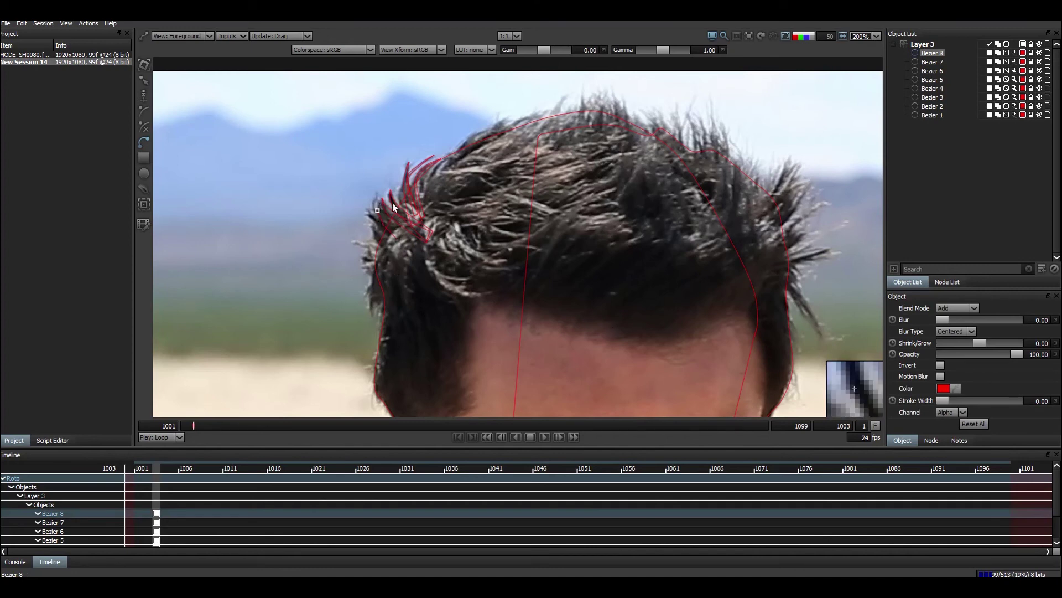
key("t")
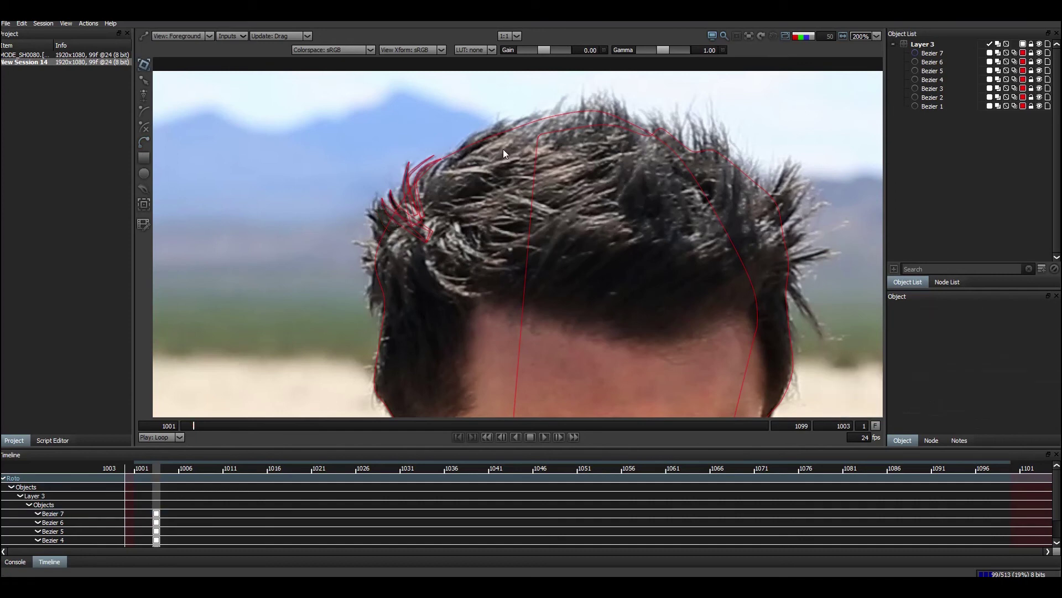
key("Delete")
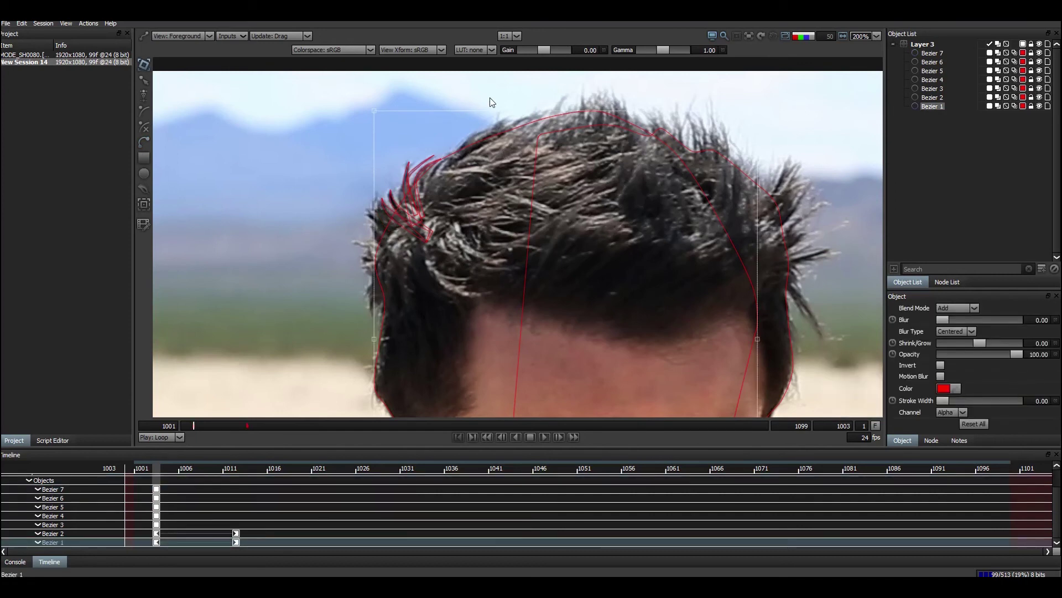
Scrub to frame 1004 and return to 1003 to compare the strand shapes with the moving hair
scroll(495, 76, "down", 1)
key("r")
left_click(351, 170)
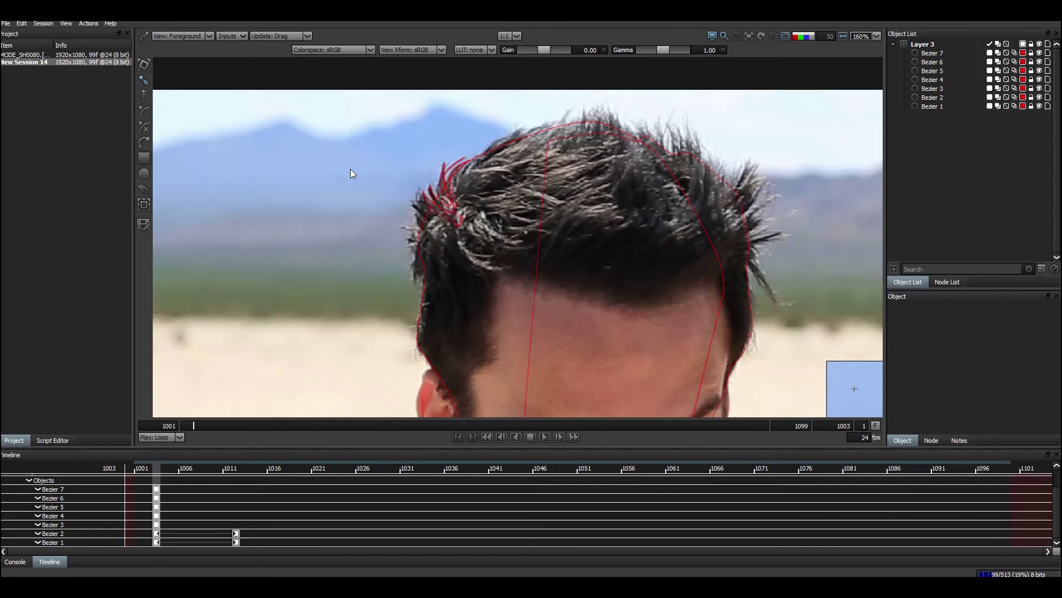
left_click(419, 185)
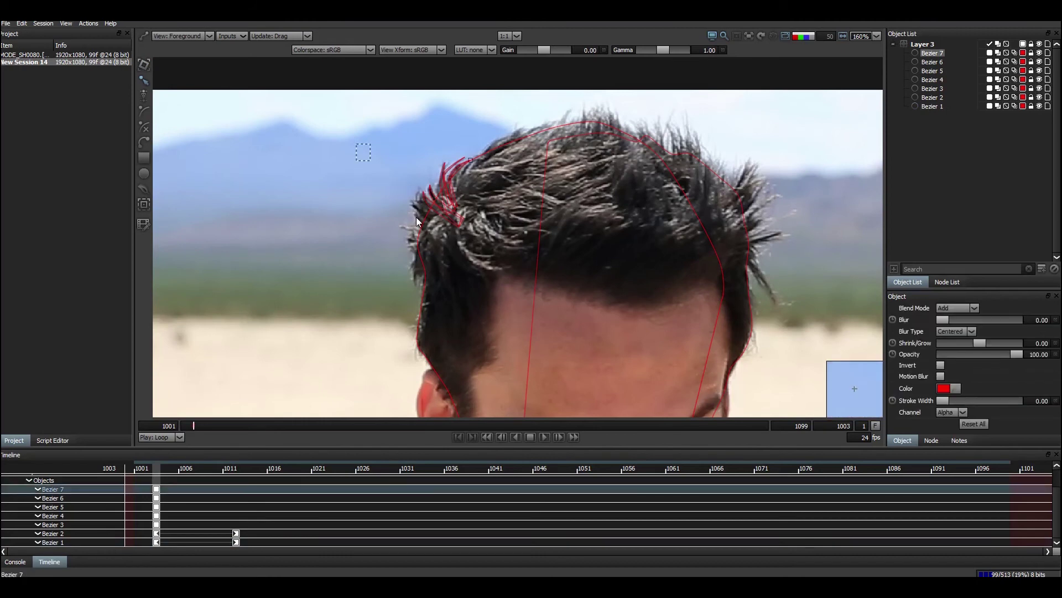
left_click_drag(416, 217, 476, 281)
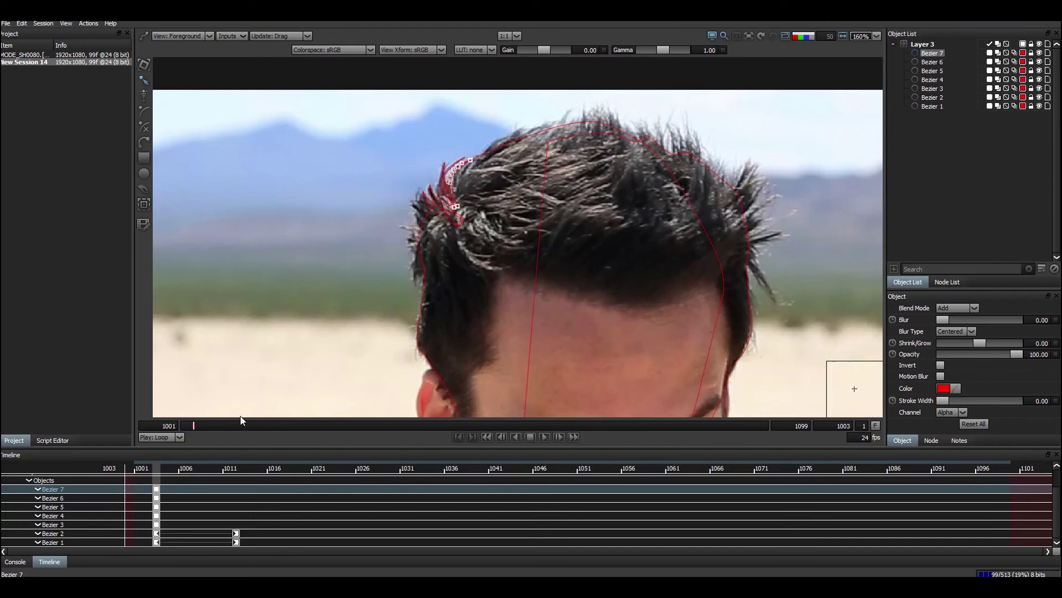
mouse_move(187, 425)
left_mouse_down()
mouse_move(173, 421)
mouse_move(248, 429)
mouse_move(199, 424)
left_mouse_up()
left_click(449, 247)
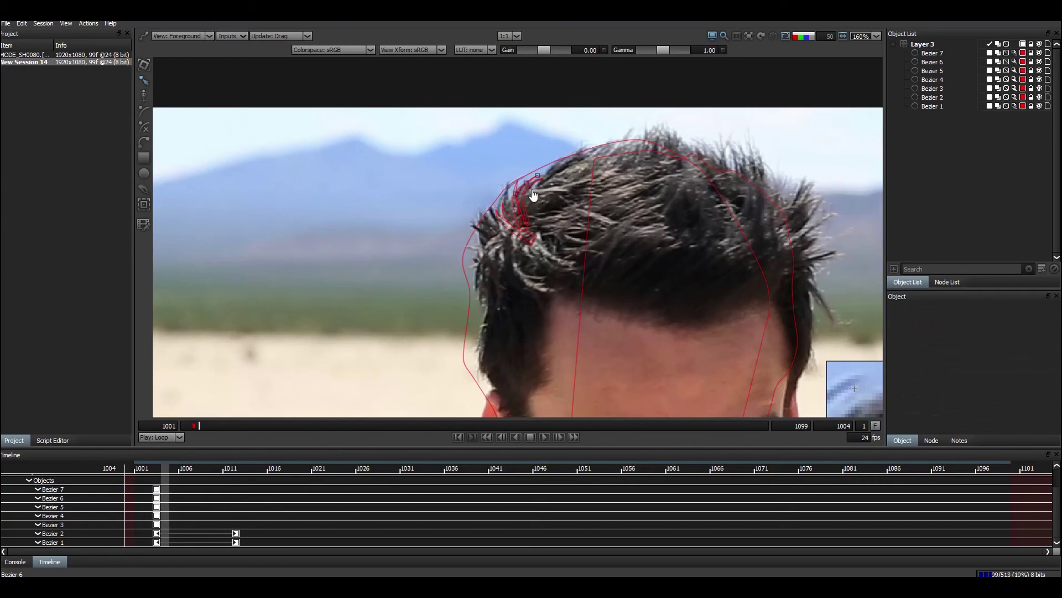
left_click_drag(533, 195, 517, 188)
key("Left")
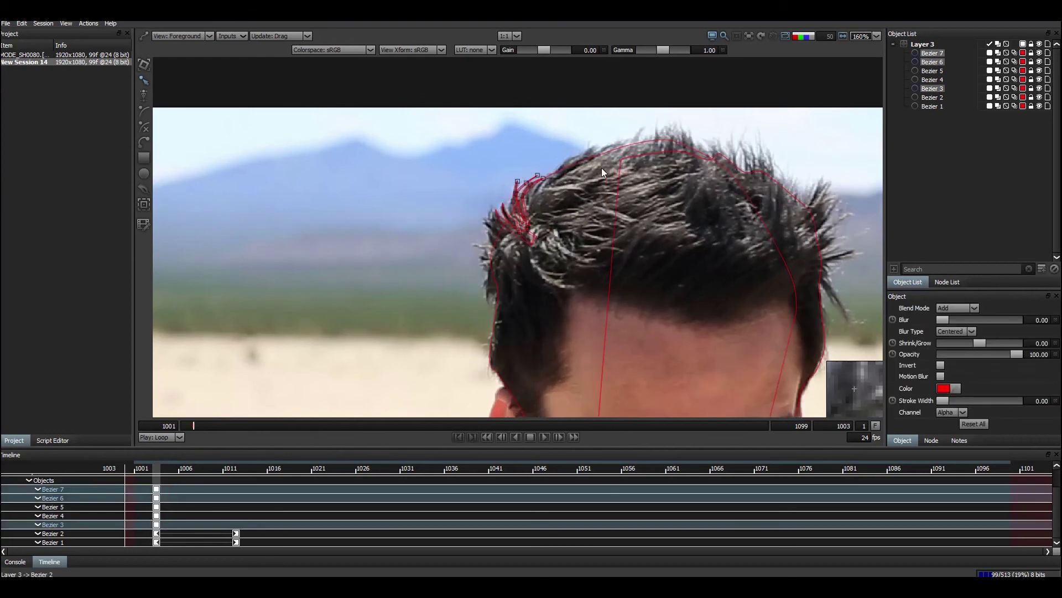
Hide the head shapes Bezier 1 and Bezier 2, and select the strands Bezier 3, 6 and 7 together
left_click(1039, 105)
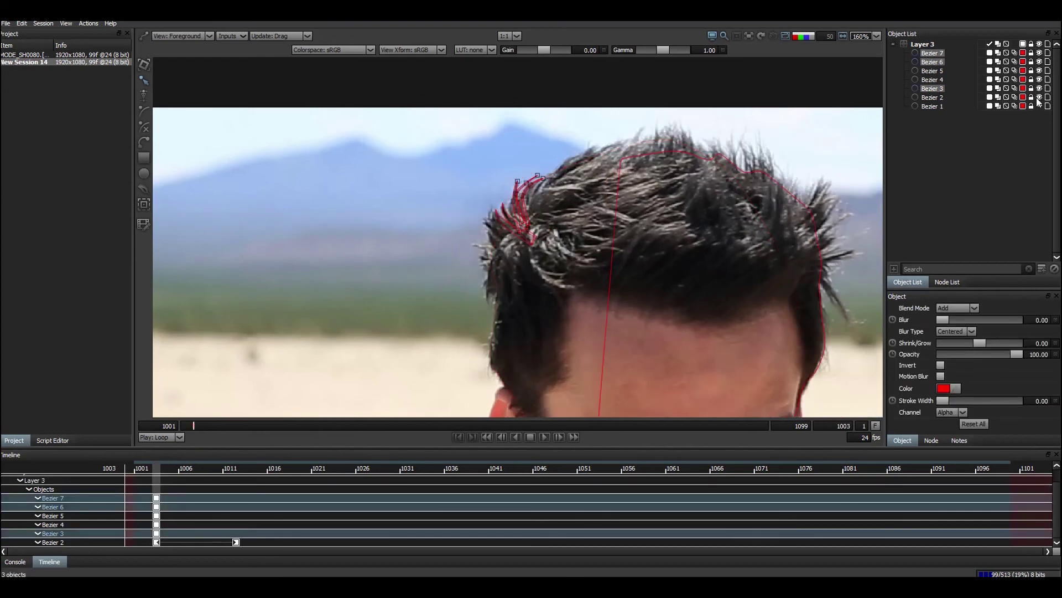
left_click(1038, 99)
left_click(521, 185)
left_click(518, 190)
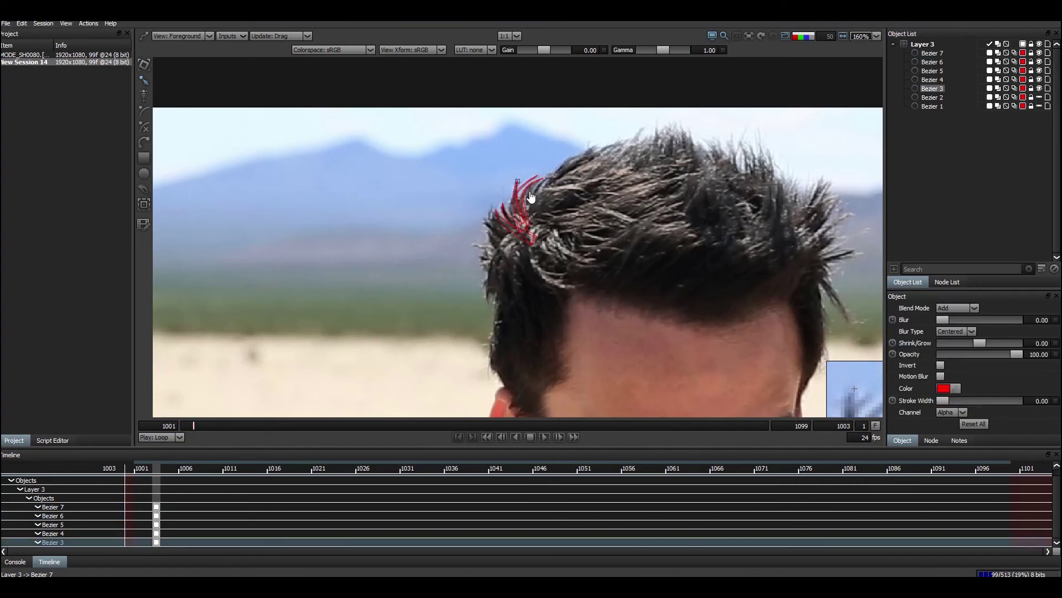
left_click(529, 183, "shift")
left_click(530, 179, "shift")
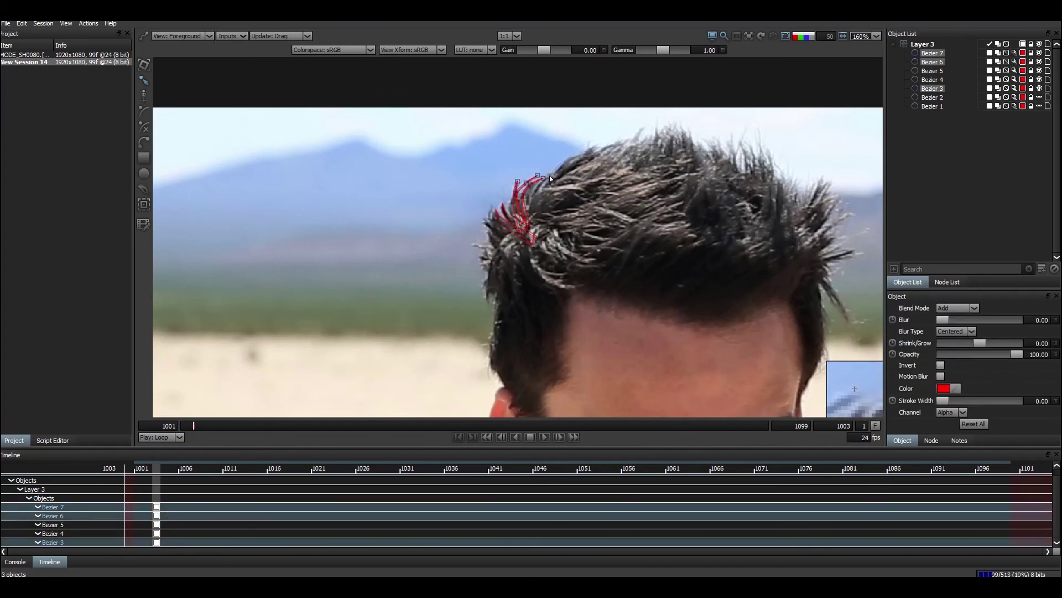
scroll(547, 168, "up", 1)
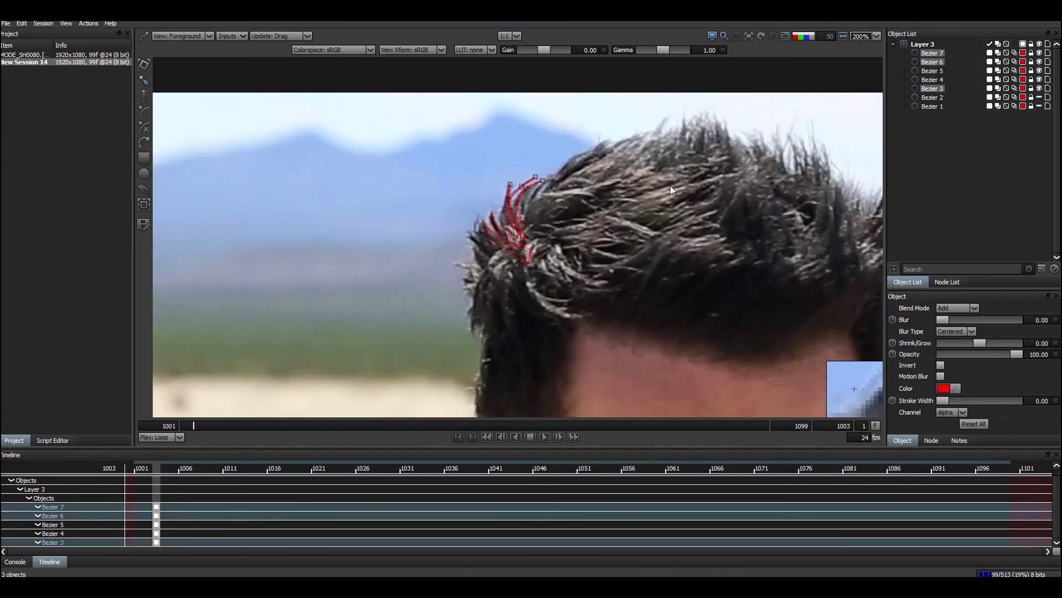
Go to frame 1007 and transform the three selected strands together, moving them toward the hair's new position
key("t")
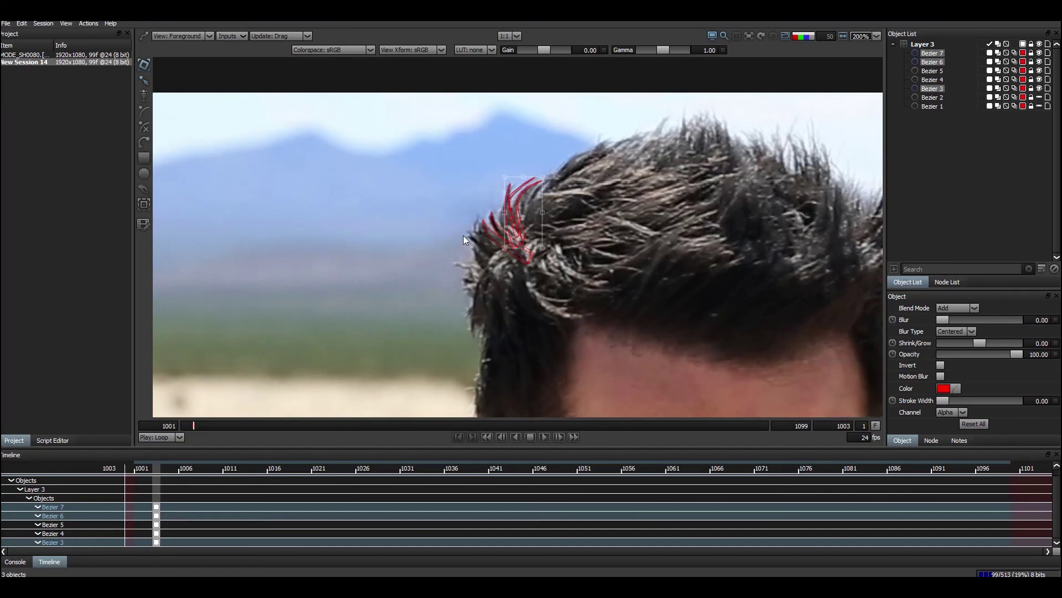
key("x")
key("x")
key("x")
key("x")
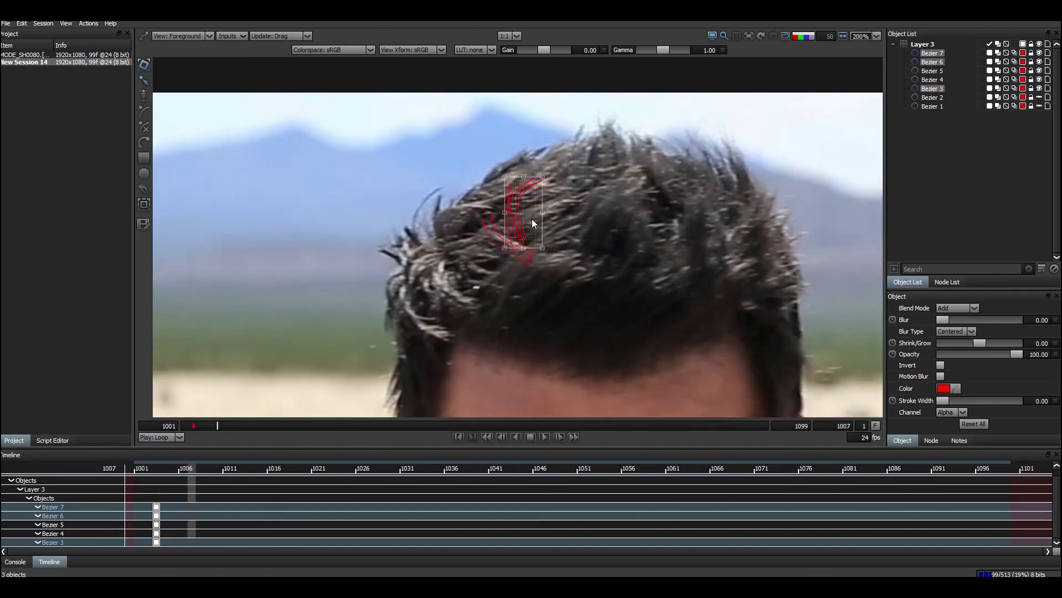
left_click_drag(532, 218, 509, 208)
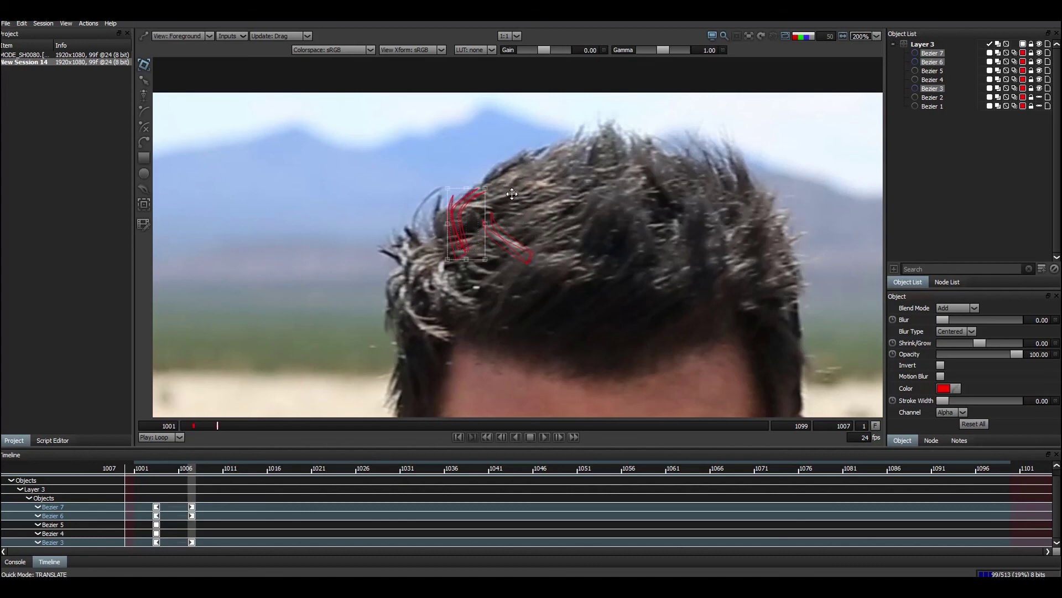
Select Bezier 6 and 7 and step back and forth between frames 1003 and 1007 to examine how the strands follow the hair
key("r")
left_click_drag(494, 183, 464, 168)
key("t")
key("z")
key("z")
key("z")
key("z")
key("x")
key("x")
key("x")
key("x")
key("x")
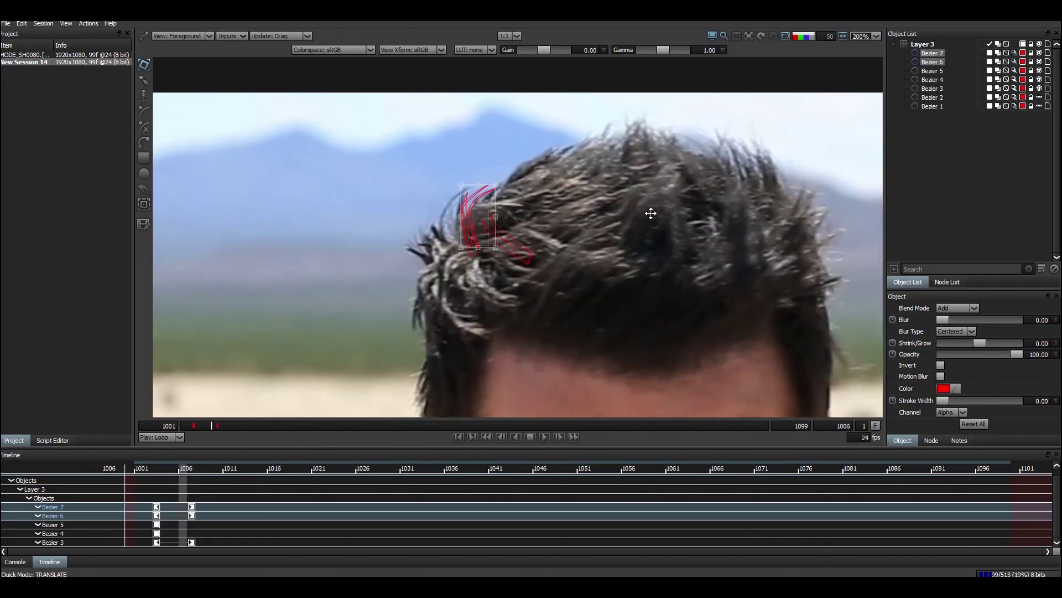
key("z")
key("z")
key("z")
key("z")
key("z")
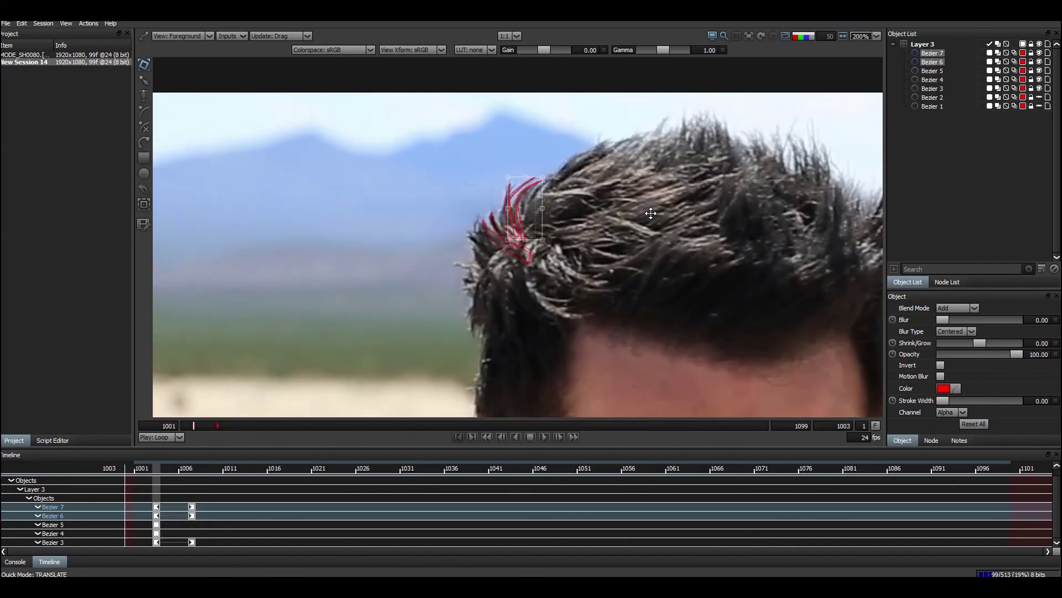
Select Bezier 3, 6 and 7 together at frame 1003 and inspect their placement against the whole hairline
key("r")
left_click(465, 188)
left_click(532, 185)
left_click(509, 191, "shift")
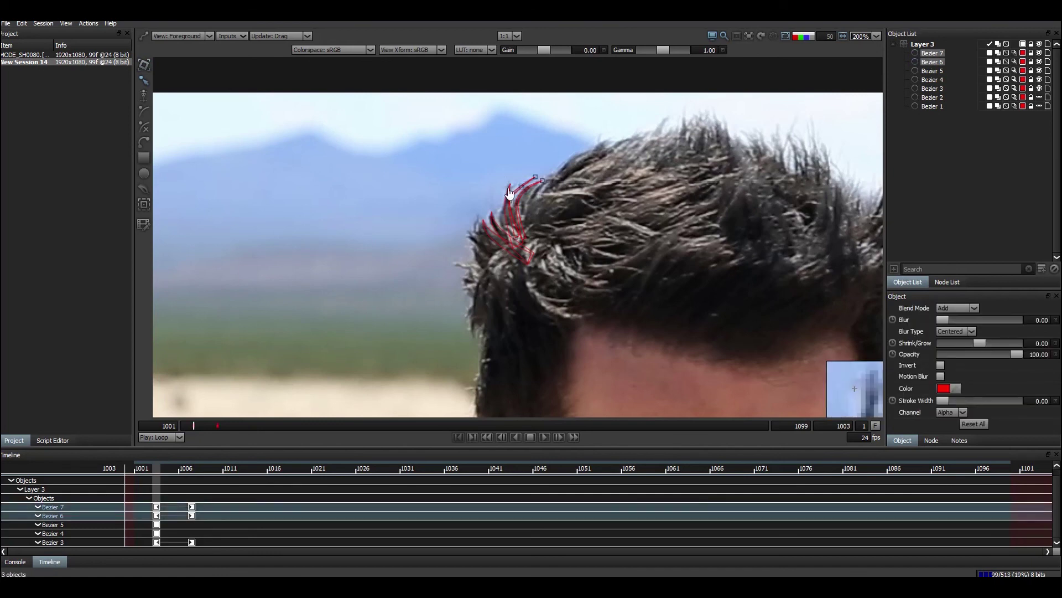
left_click(509, 191, "shift")
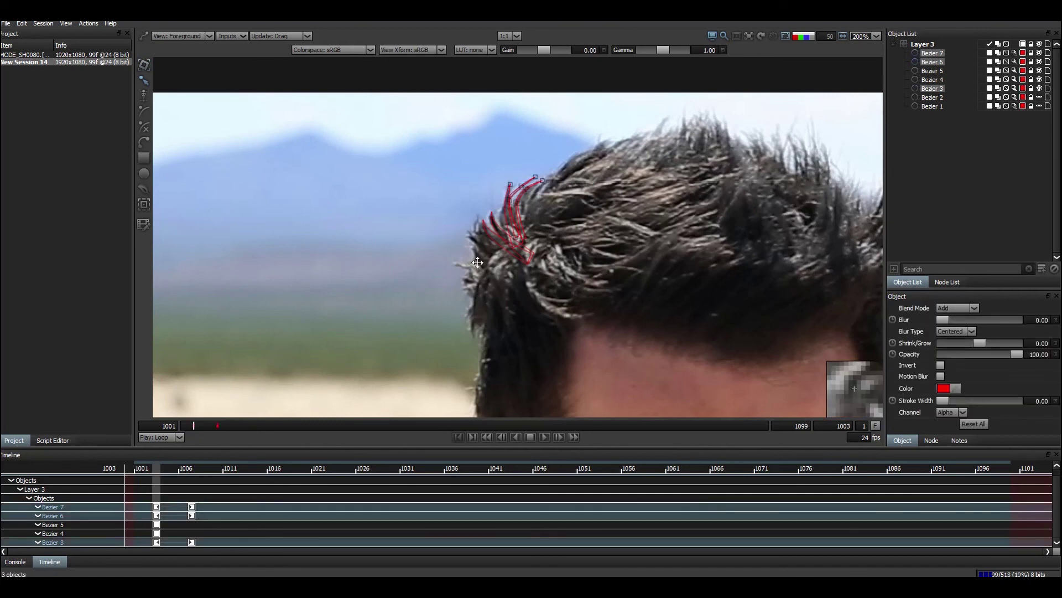
scroll(547, 222, "down", 3)
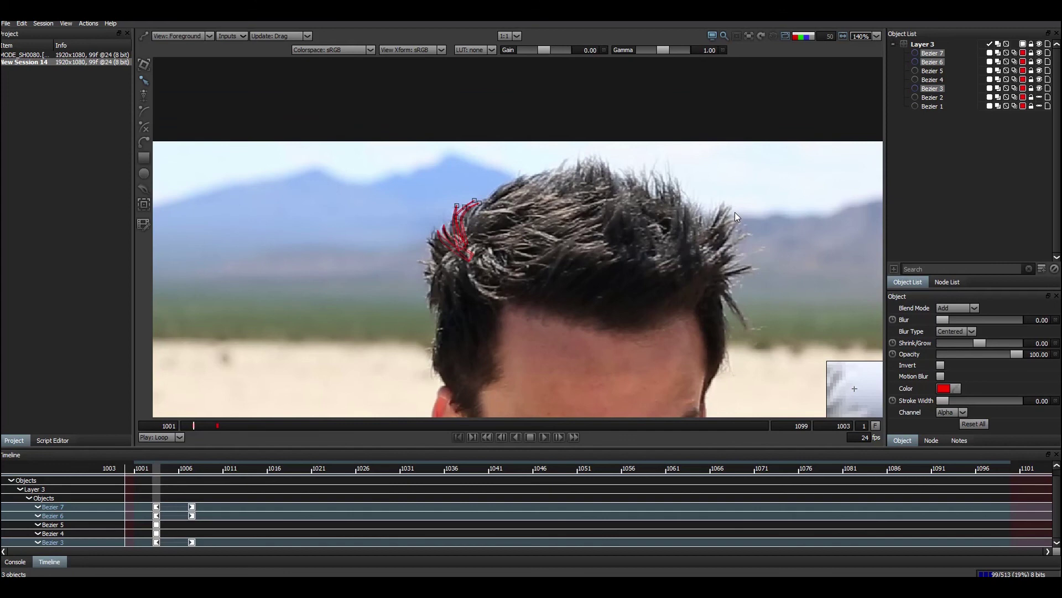
left_click_drag(735, 213, 666, 170)
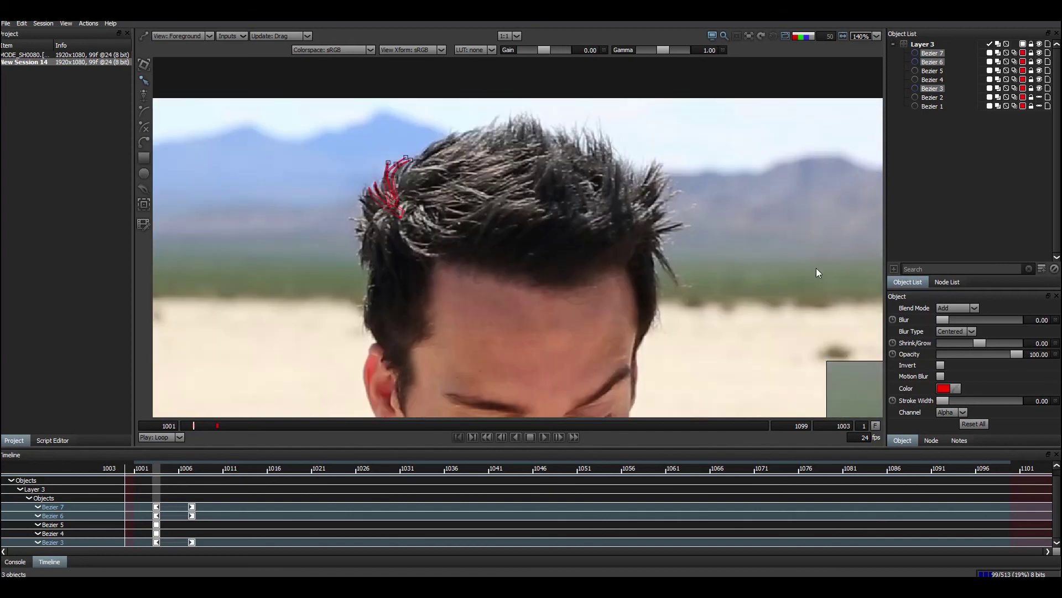
left_click_drag(419, 214, 458, 214)
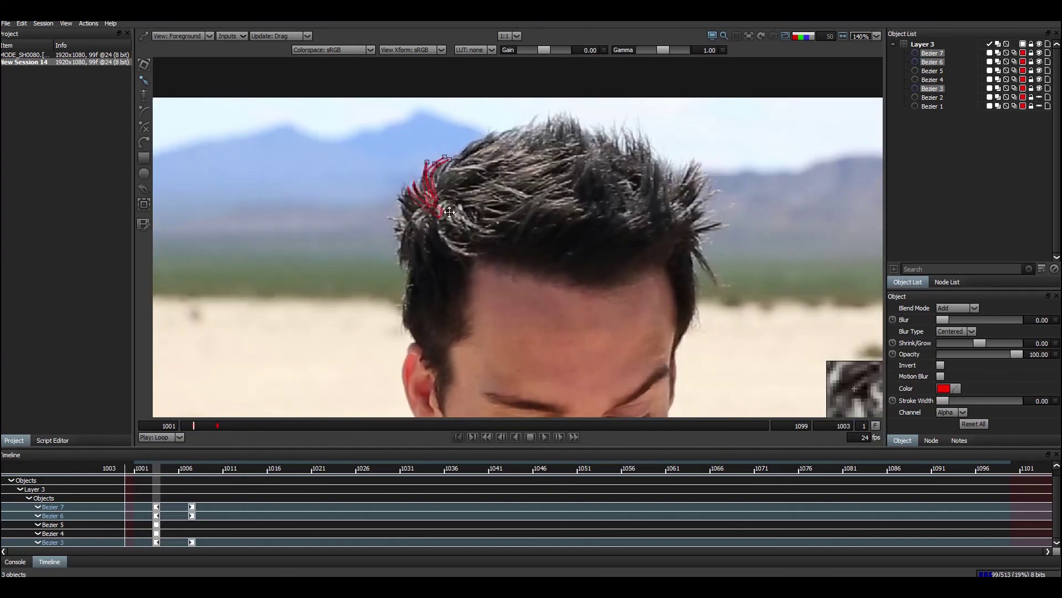
left_click_drag(628, 180, 627, 183)
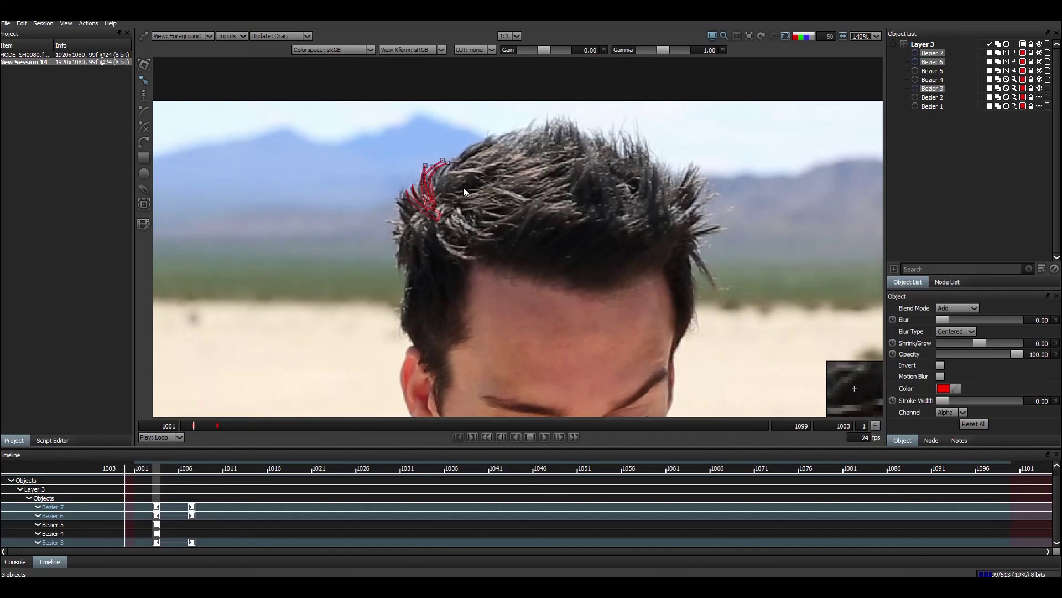